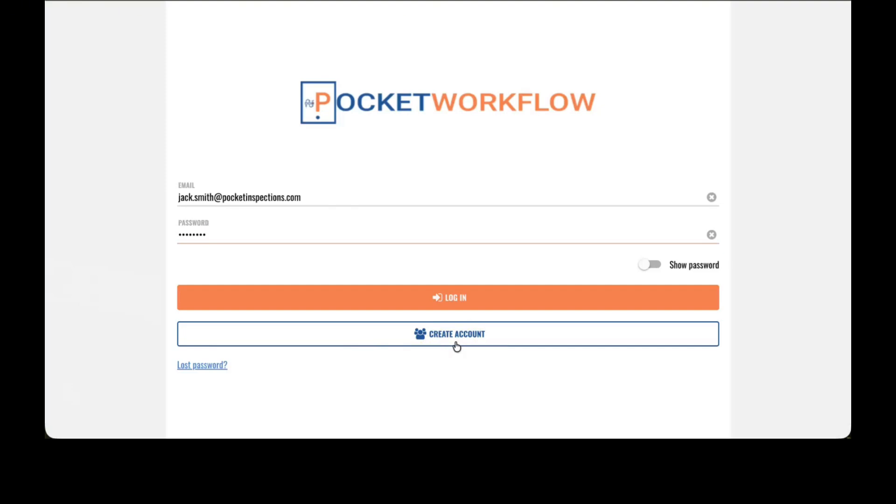
Log in with the filled-in credentials and open the invitation form for a new company team member
left_click(456, 308)
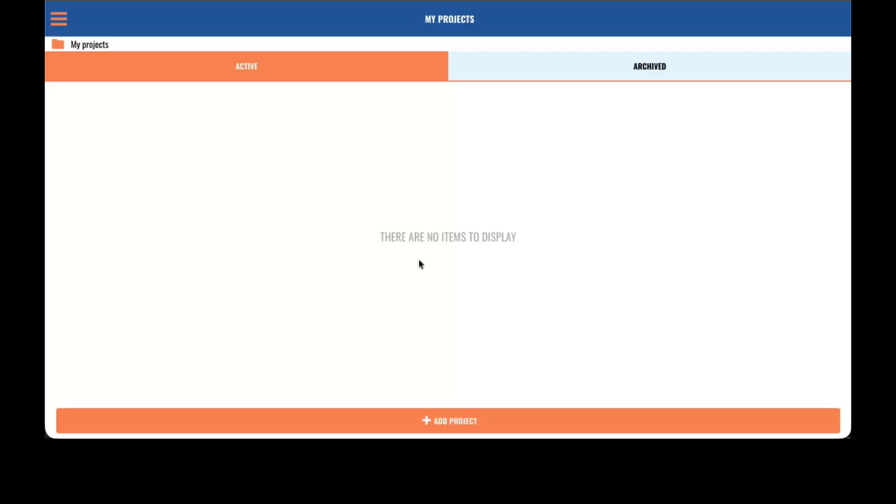
left_click(59, 18)
left_click(90, 109)
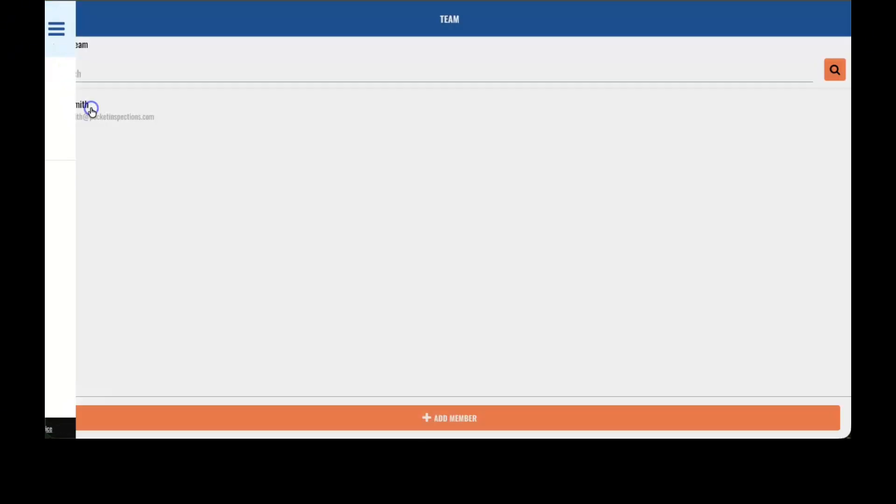
left_click(419, 416)
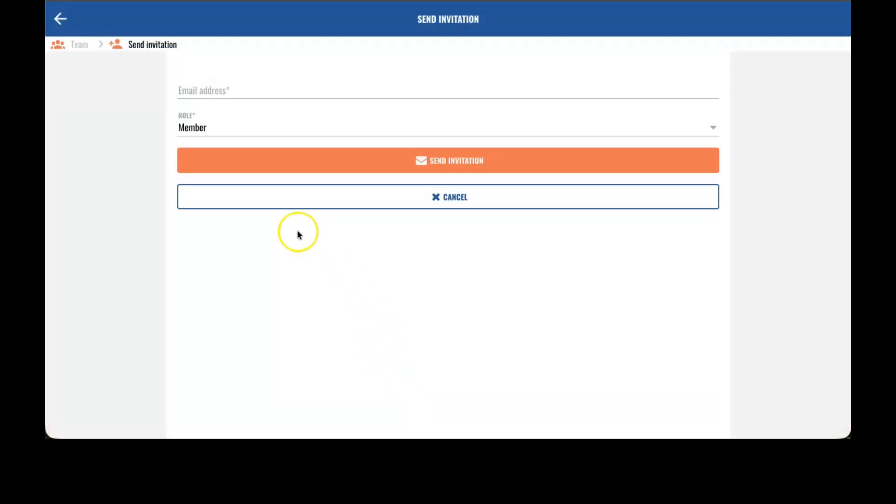
Check which roles can be assigned to an invited team member and leave the invitation form without sending it
left_click(226, 131)
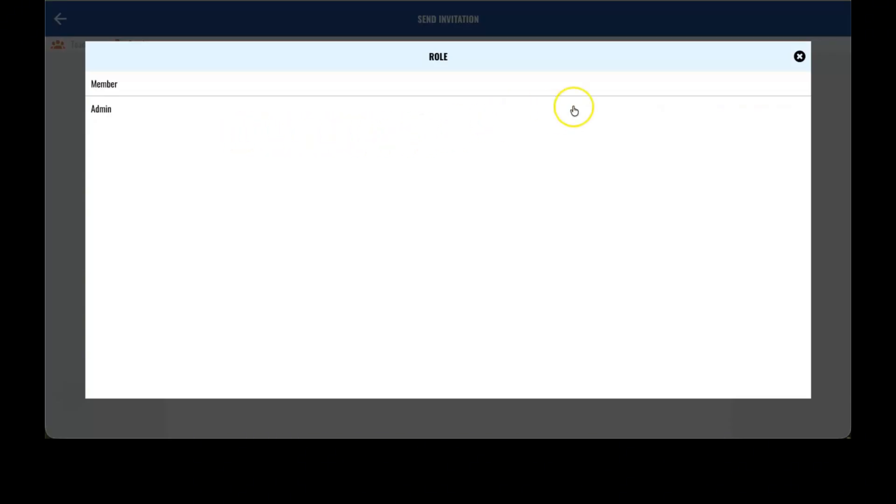
left_click(799, 57)
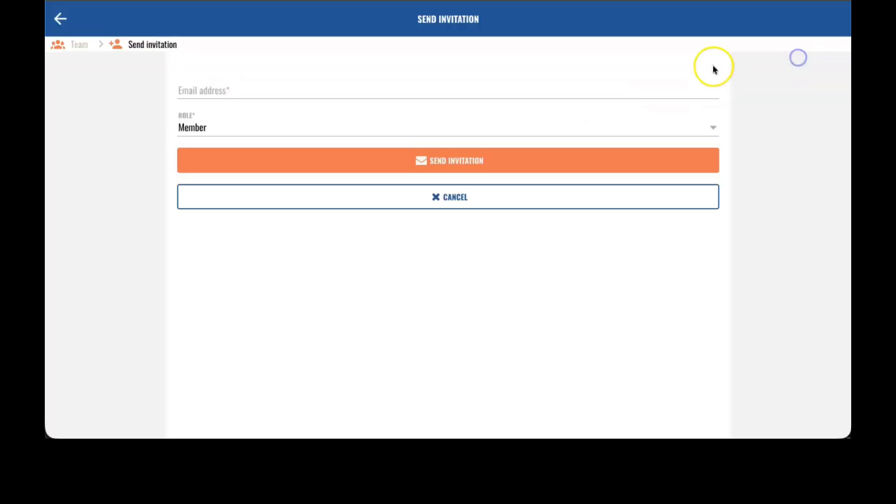
left_click(61, 20)
Create a new project named MATERIAL APPROVAL FORM in My Projects
left_click(60, 24)
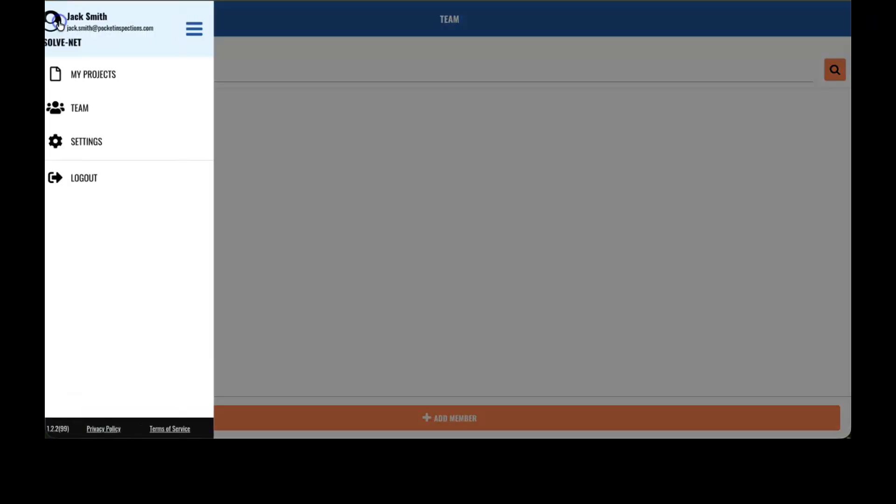
left_click(95, 75)
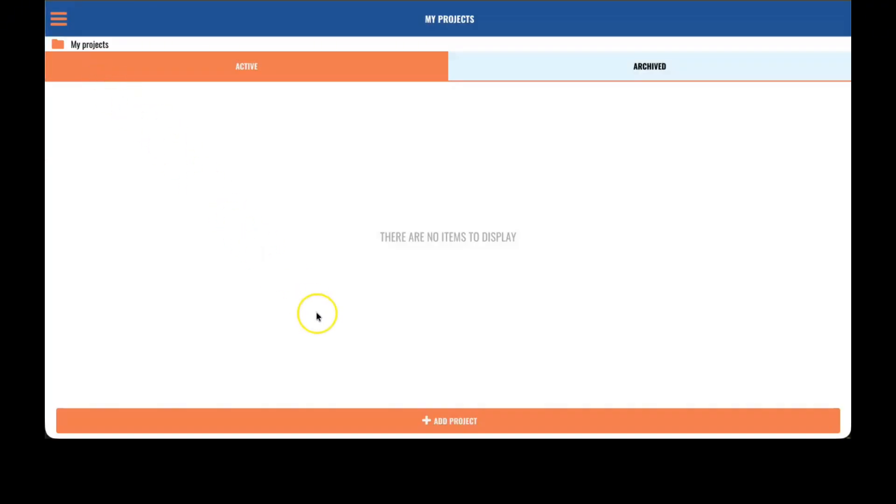
left_click(433, 429)
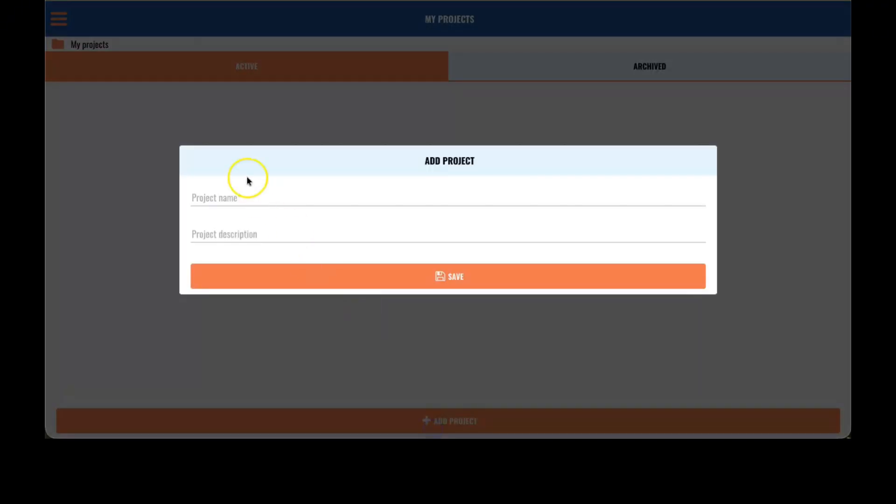
left_click(240, 195)
type("MA")
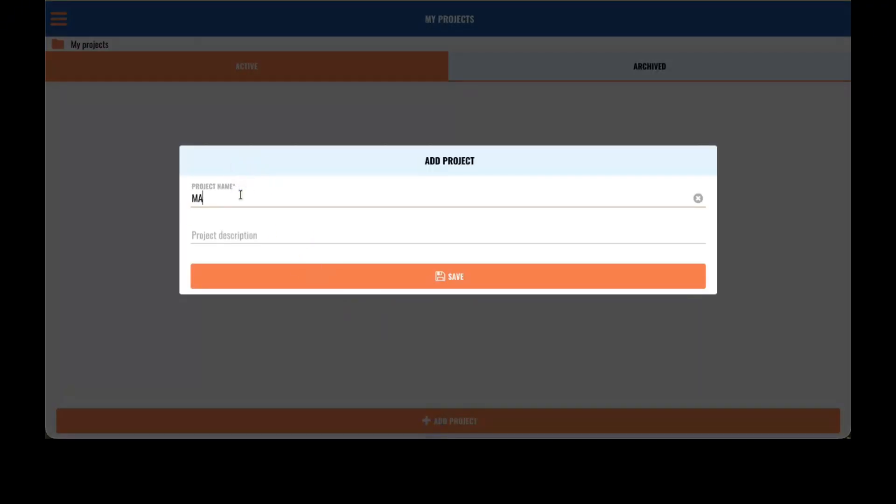
type("TERIAL APPROVAL FORM")
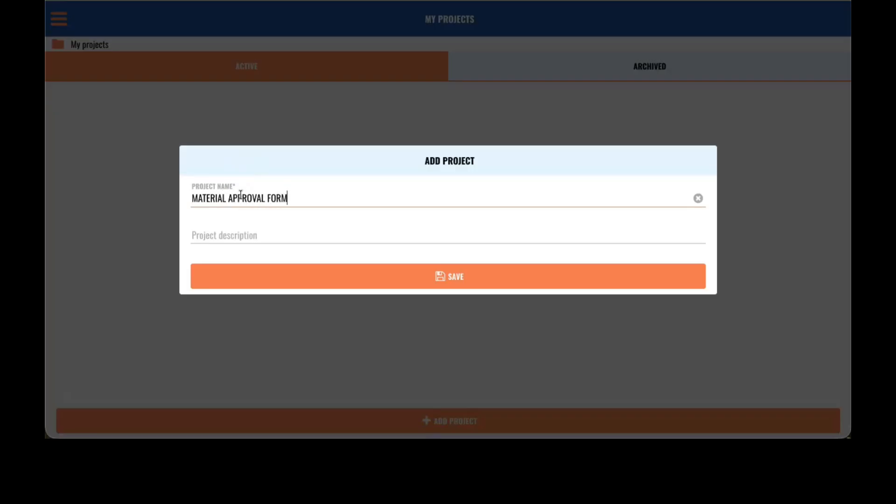
left_click(366, 276)
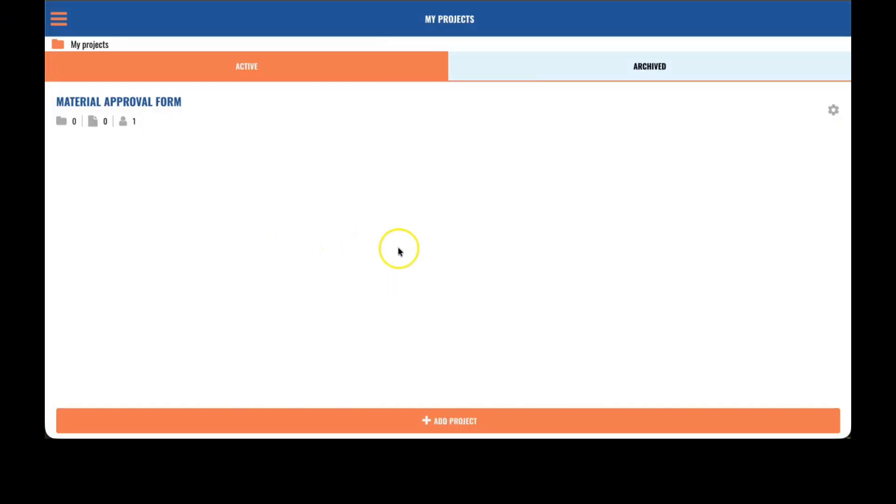
Review the MATERIAL APPROVAL FORM project's team and its options for adding members, and return to the project settings
left_click(833, 112)
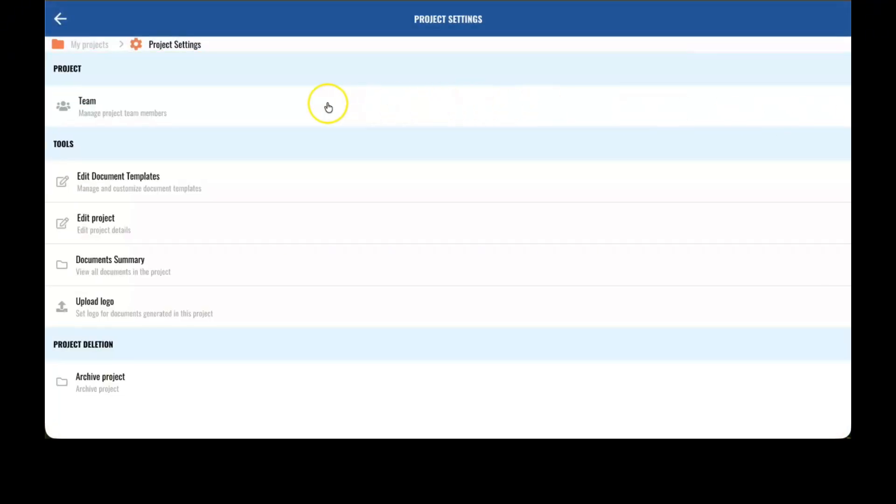
left_click(243, 108)
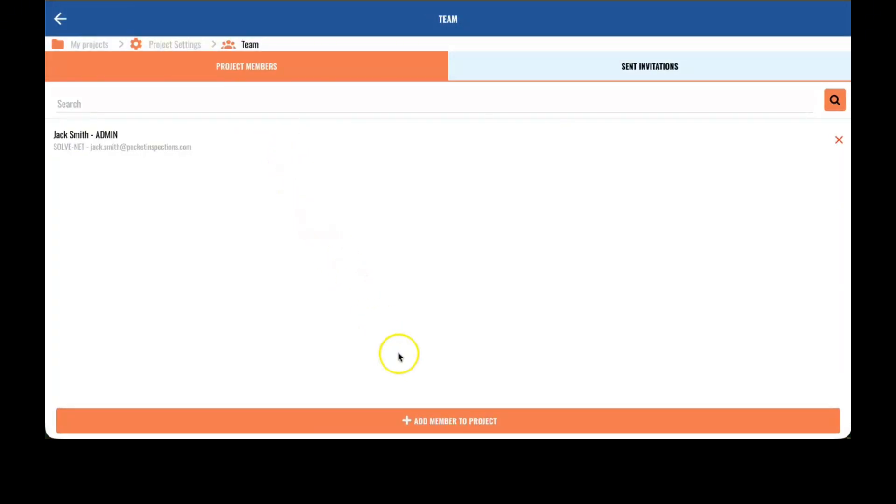
left_click(455, 422)
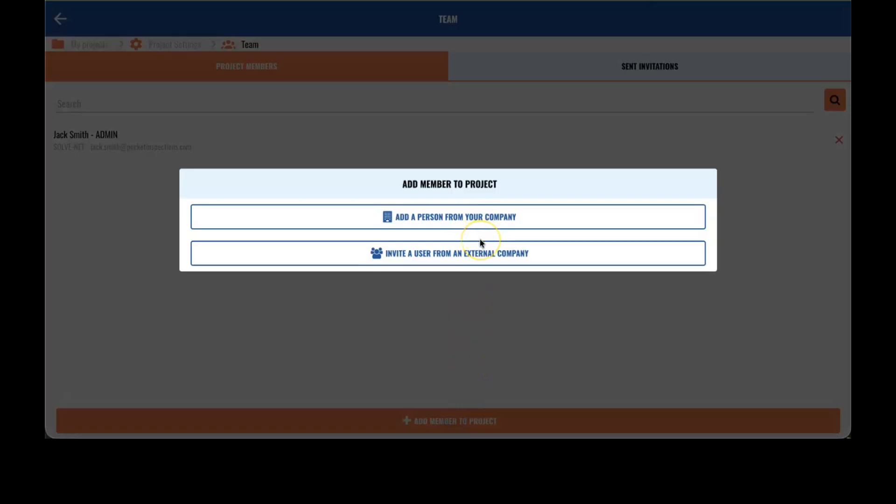
left_click(441, 296)
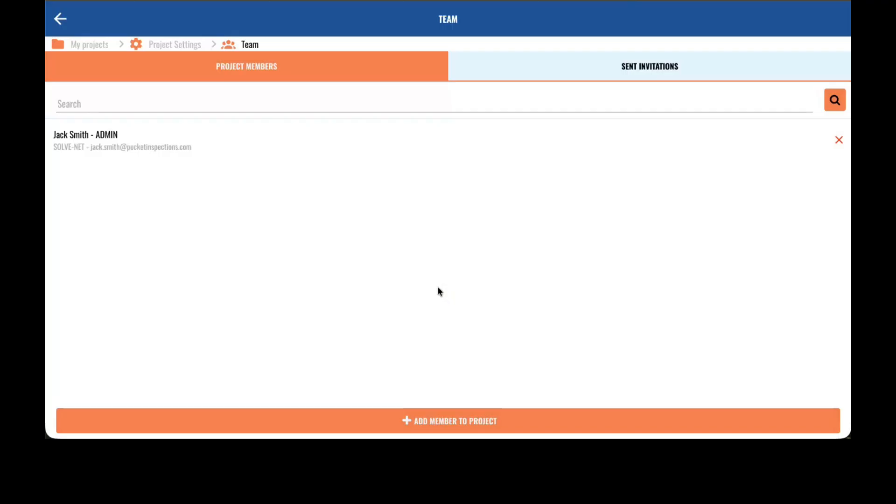
left_click(409, 265)
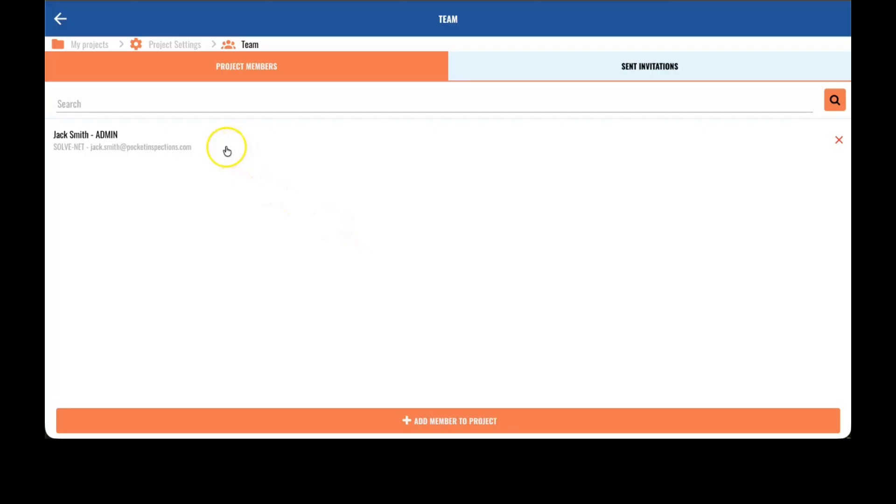
left_click(171, 46)
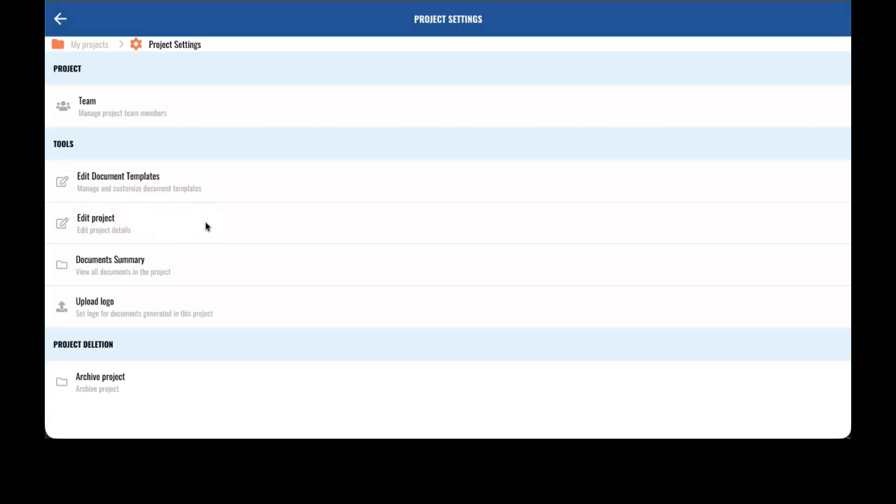
Create a document workflow named Door Acceptance Certificate in the MATERIAL APPROVAL FORM project
left_click(101, 47)
left_click(143, 101)
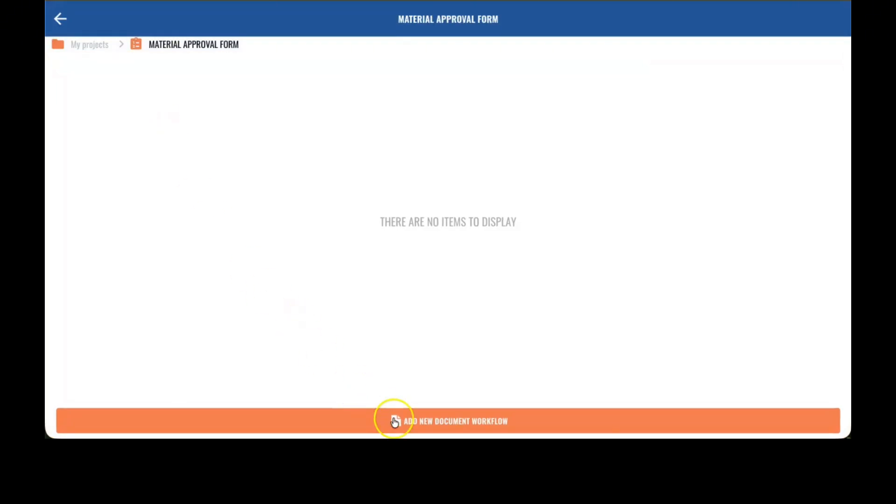
left_click(403, 423)
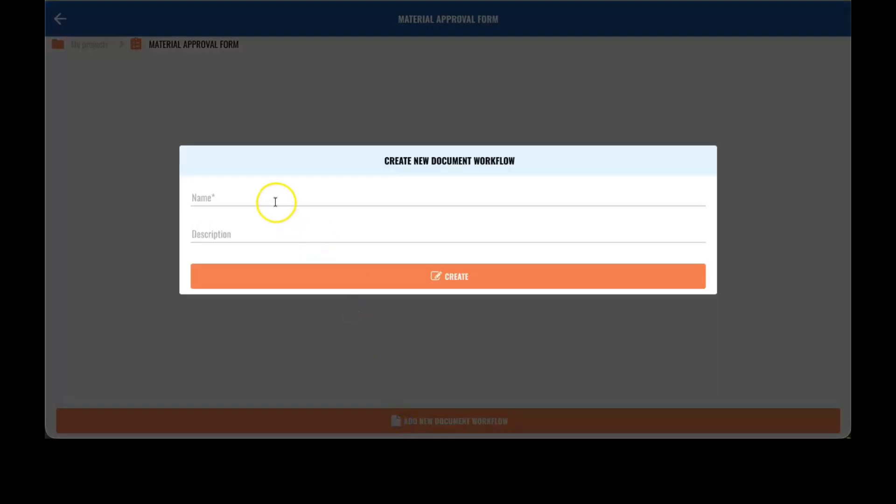
left_click(274, 200)
type("Do")
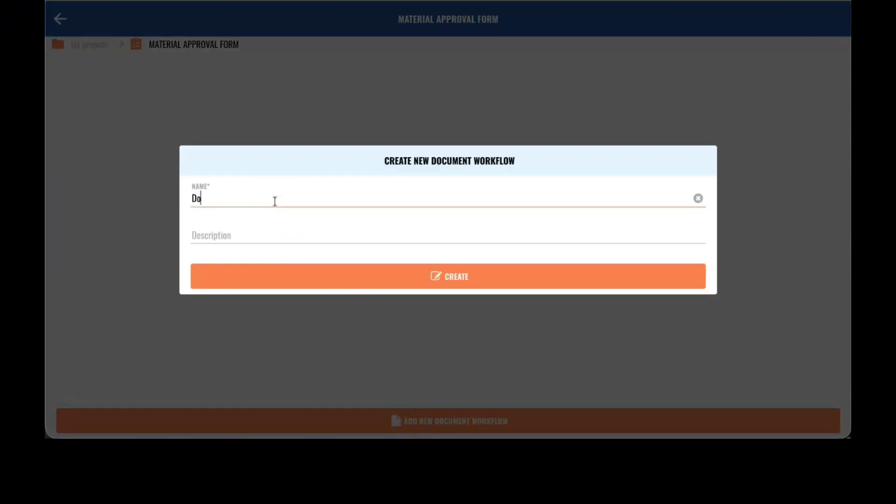
type("or Acceptance Certificate")
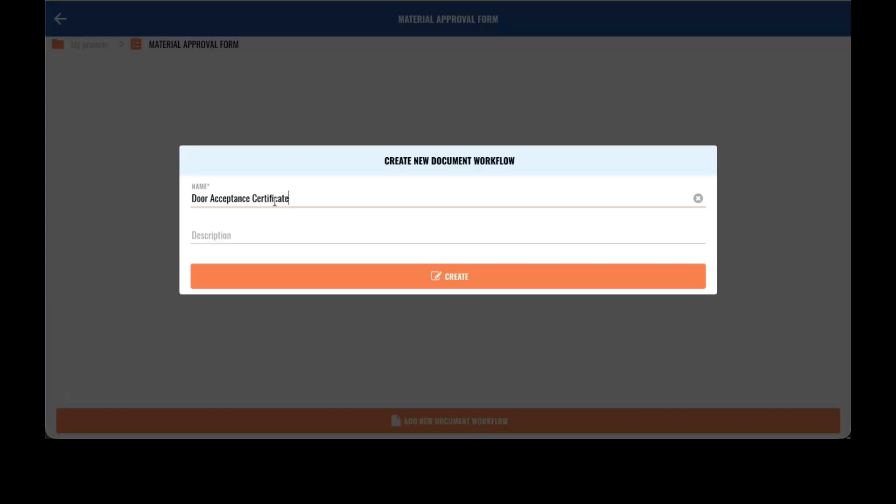
left_click(433, 280)
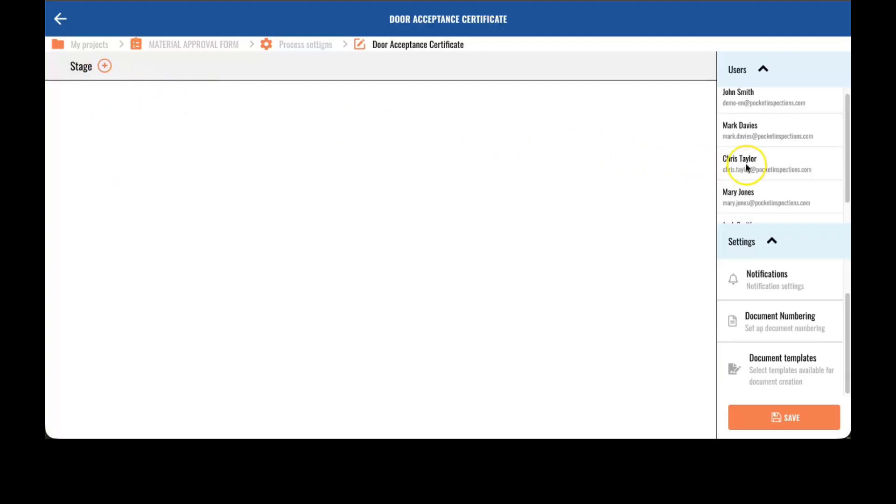
Add a first stage named Architect to the Door Acceptance Certificate workflow
scroll(747, 164, "down", 2)
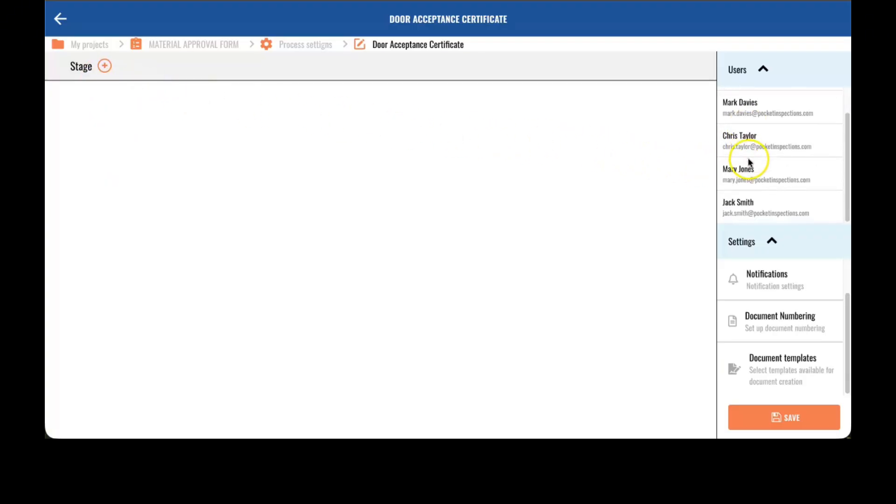
scroll(780, 320, "up", 1)
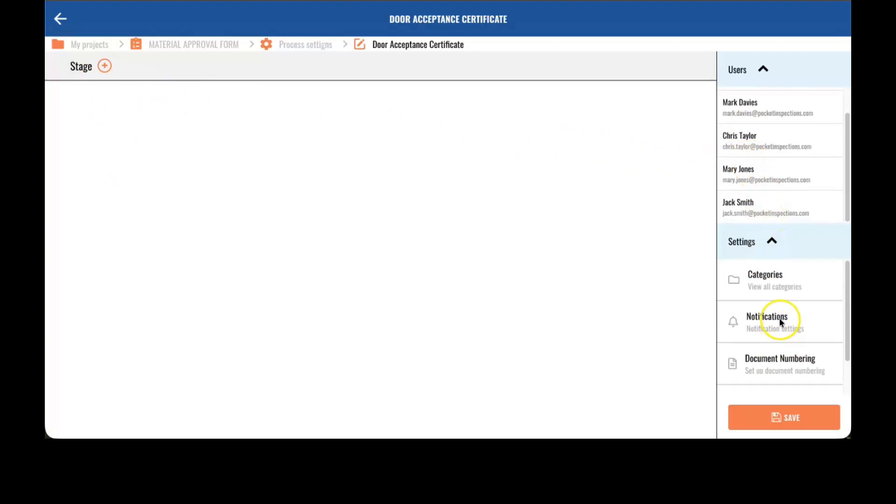
scroll(781, 321, "down", 1)
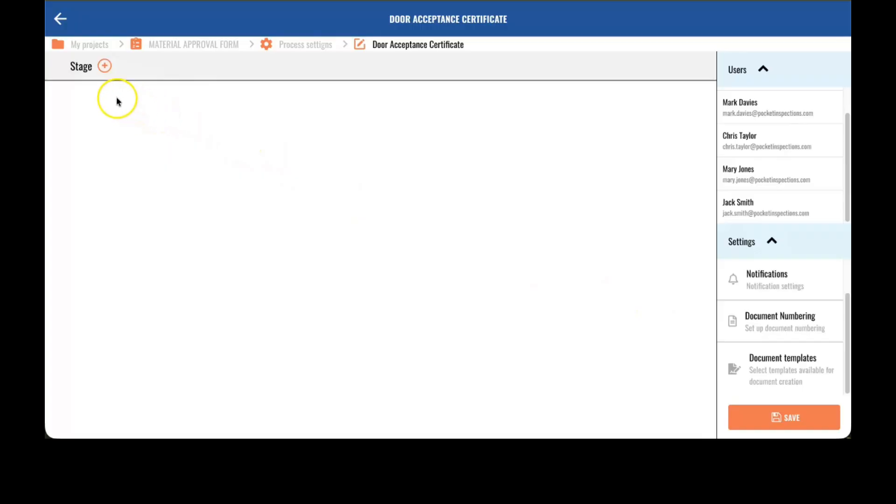
left_click(104, 68)
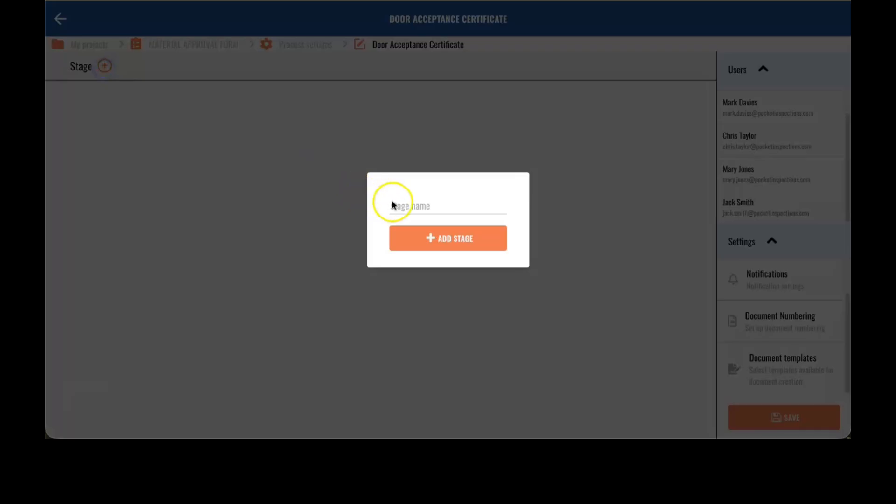
left_click(403, 204)
type("Arch")
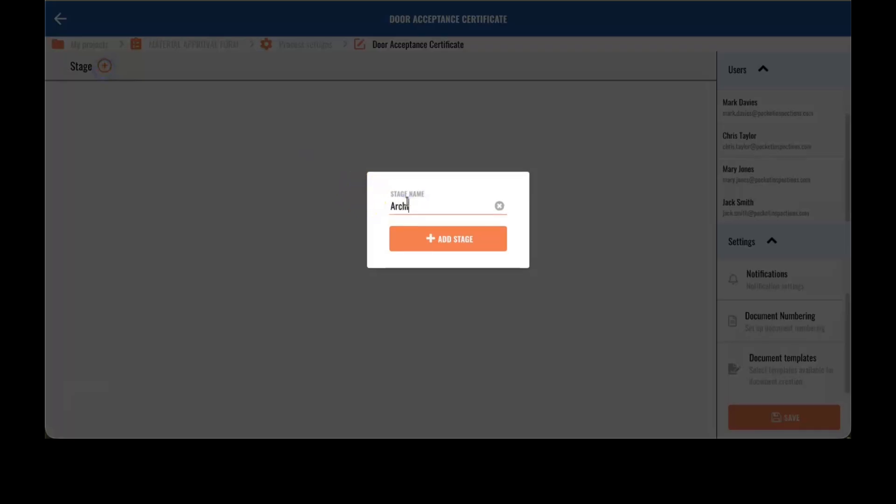
type("itect")
left_click(434, 242)
Add a second stage named Construction Supervision to the workflow
left_click(103, 66)
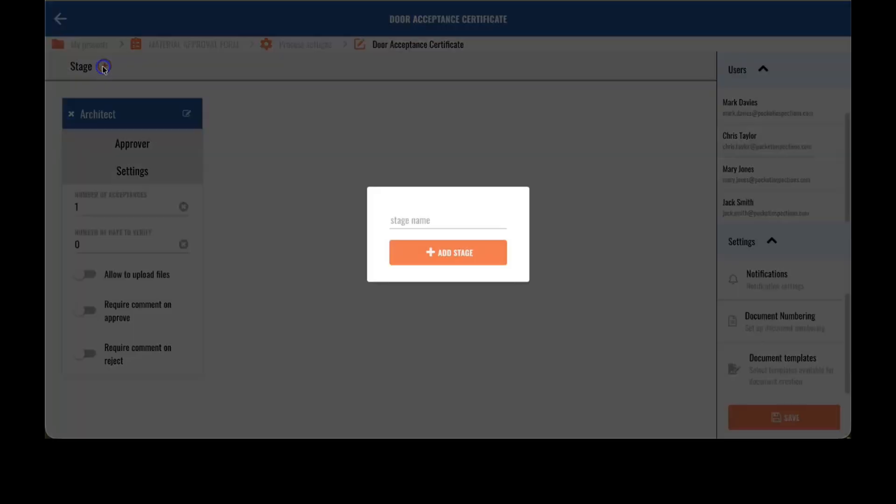
left_click(404, 204)
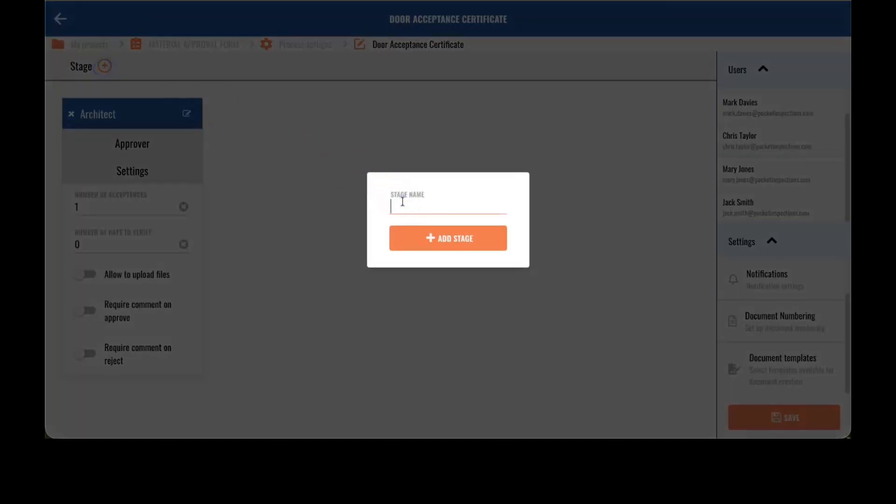
type("Cons")
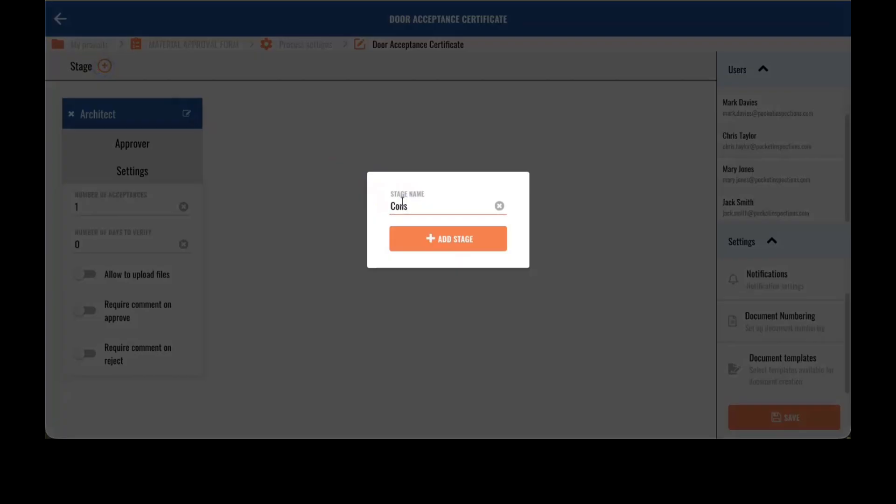
type("truction Supervision")
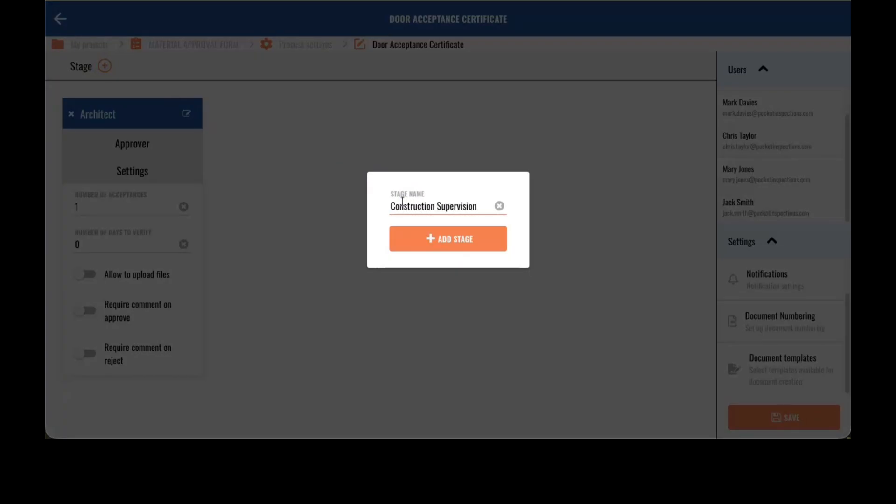
left_click(466, 242)
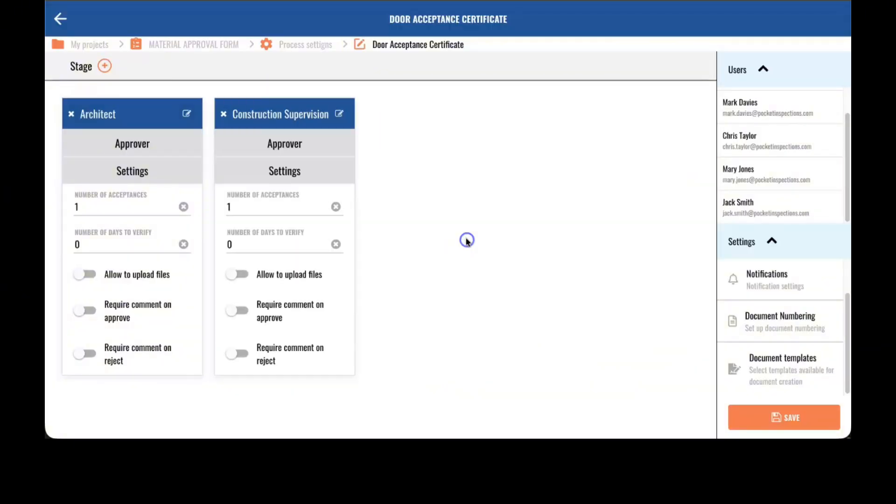
Add a third stage named Real Estate Investor to the Door Acceptance Certificate workflow
left_click(105, 66)
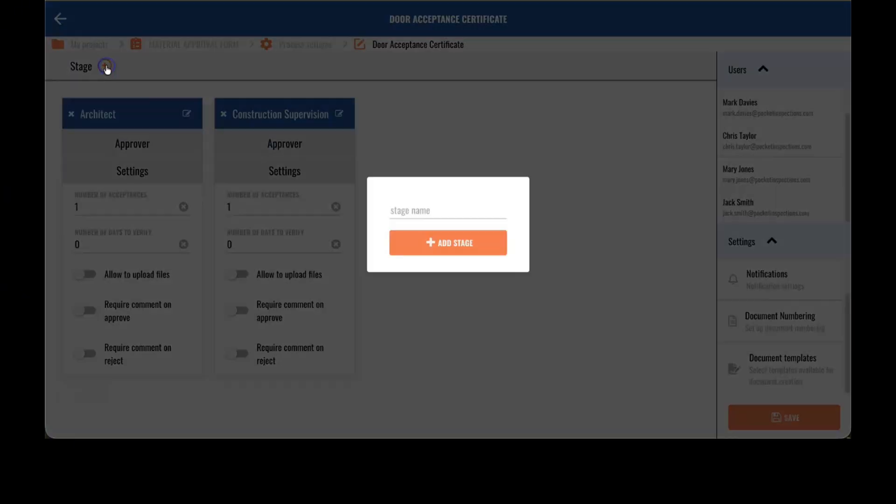
left_click(398, 202)
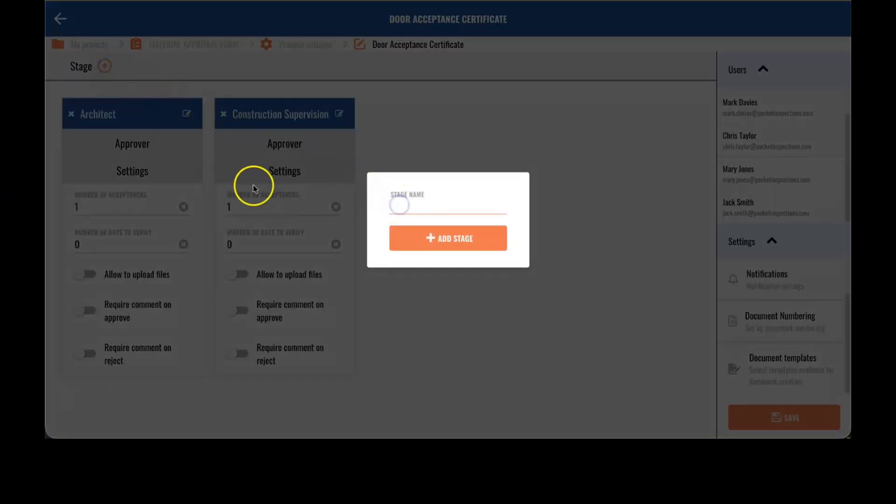
type("Real Estat")
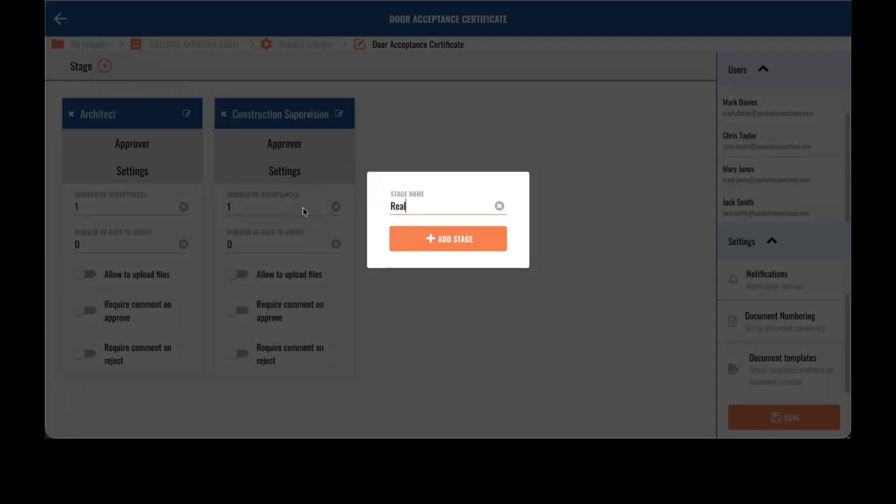
type("Investor")
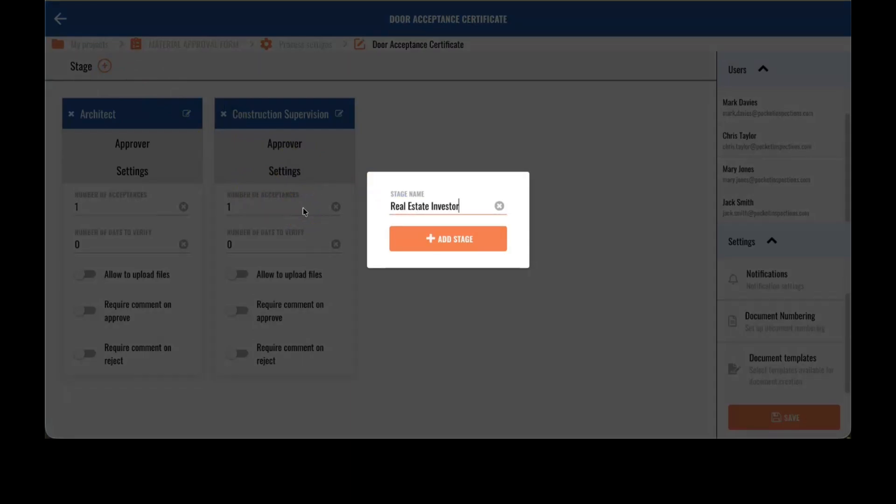
left_click(423, 245)
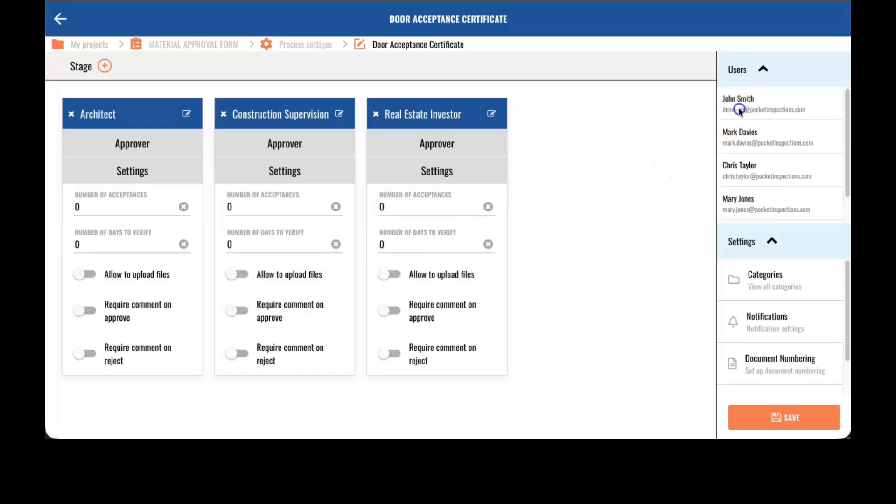
Assign the first listed user as approver for Architect, the next three for Construction Supervision, and the last one for Real Estate Investor
left_click_drag(739, 110, 113, 145)
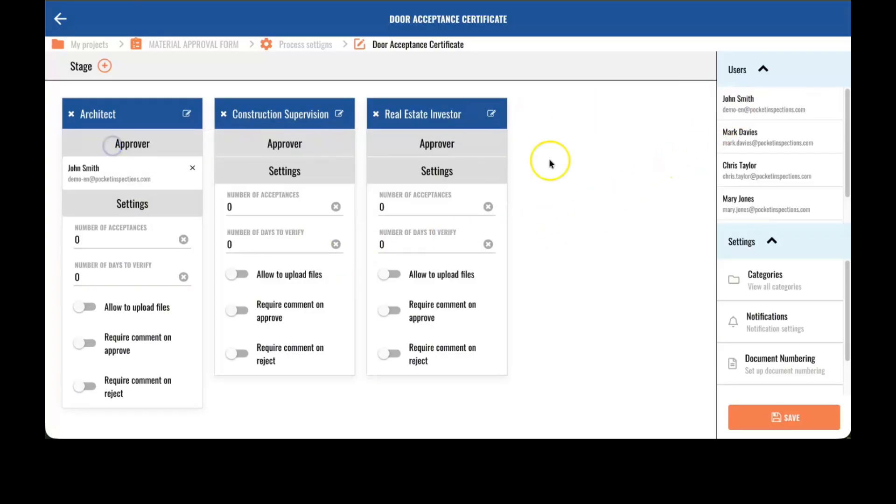
left_click_drag(801, 134, 320, 146)
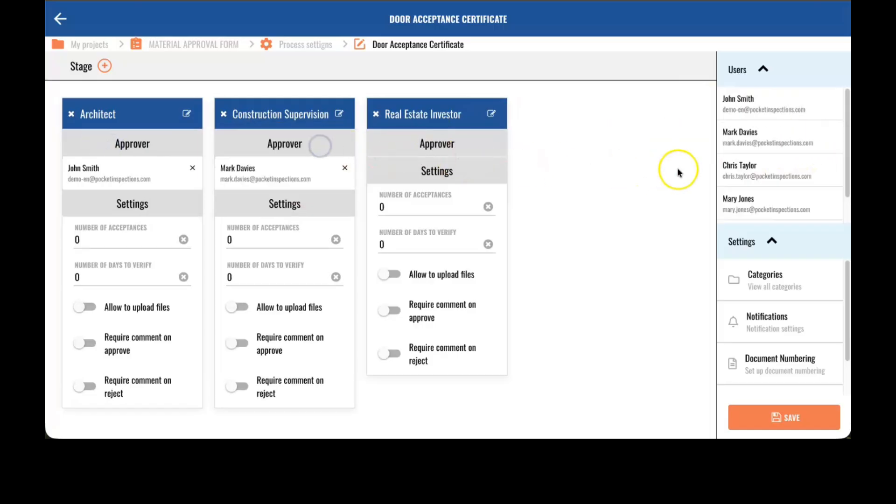
left_click_drag(746, 168, 232, 165)
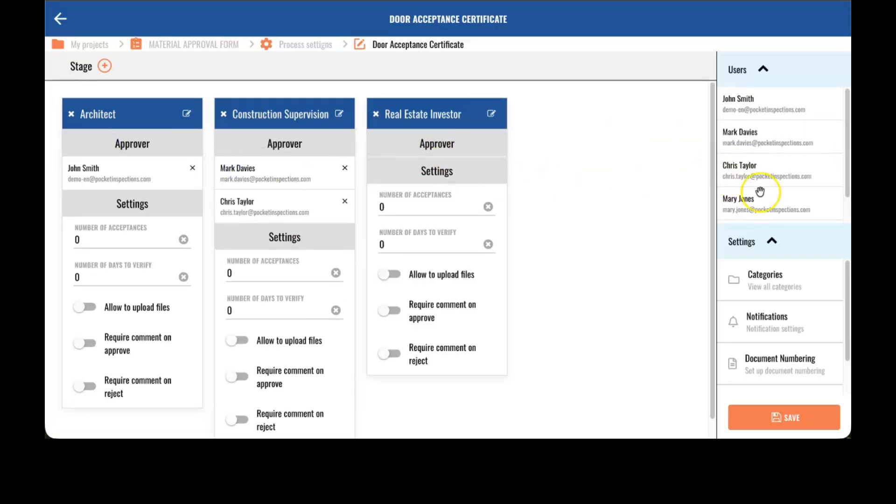
left_click_drag(760, 191, 298, 201)
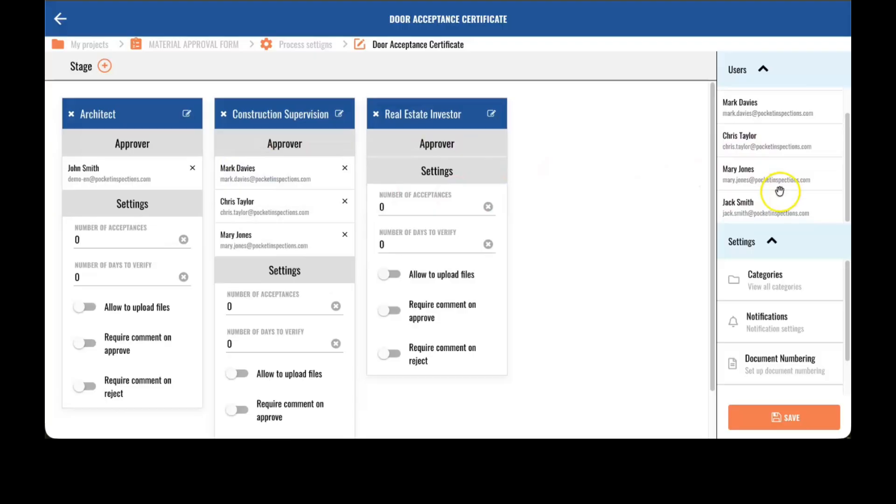
left_click_drag(779, 192, 416, 147)
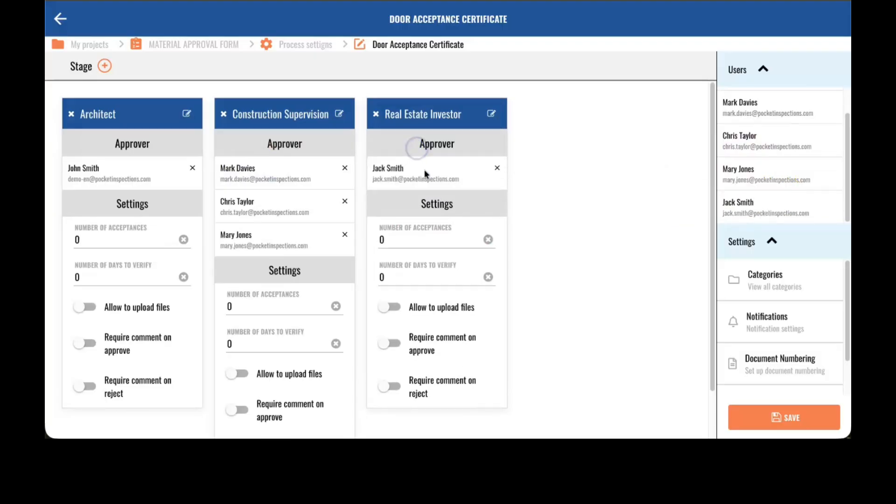
Set the number of acceptances to 1 for Architect and Real Estate Investor, and to 2 for Construction Supervision
left_click(139, 244)
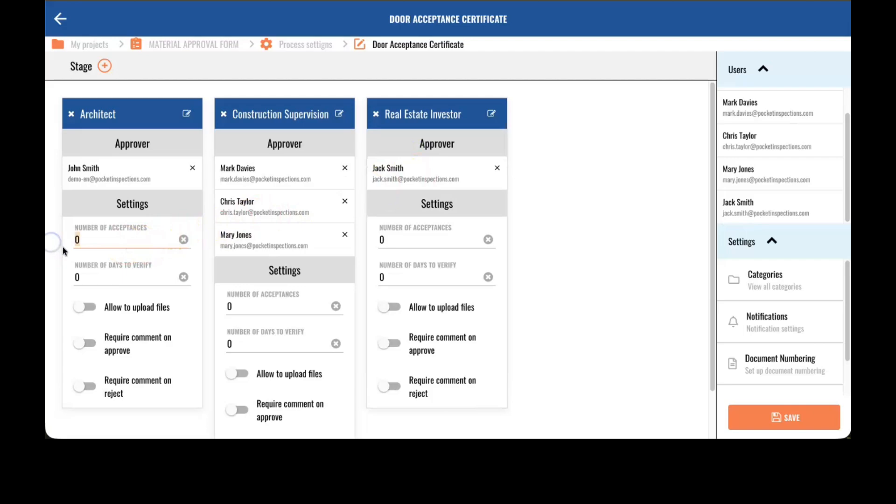
type("1")
left_click(407, 241)
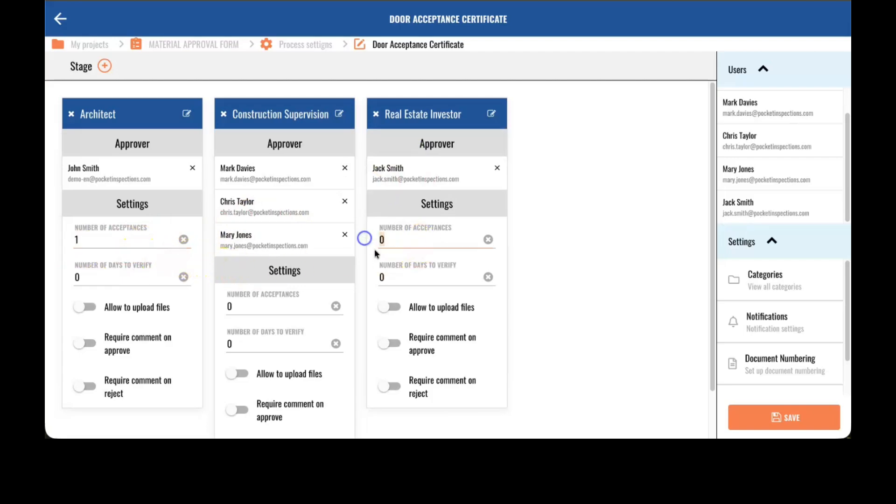
type("1")
left_click(248, 304)
left_click(220, 305)
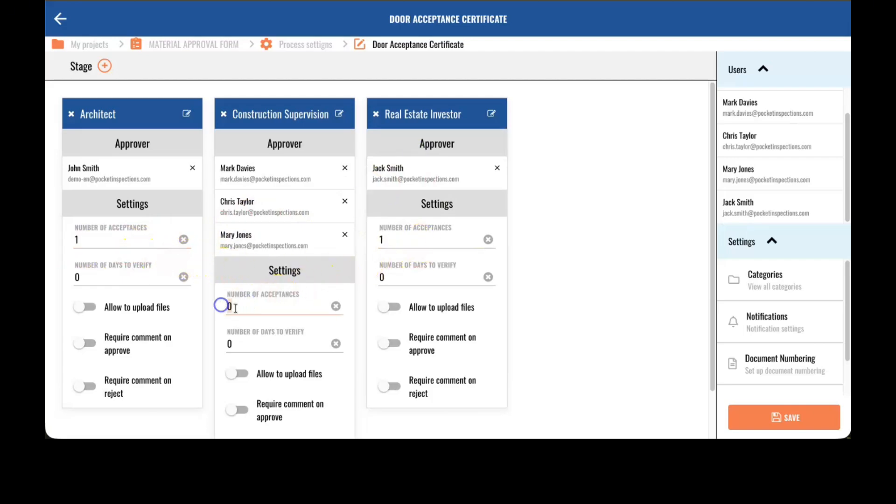
type("2")
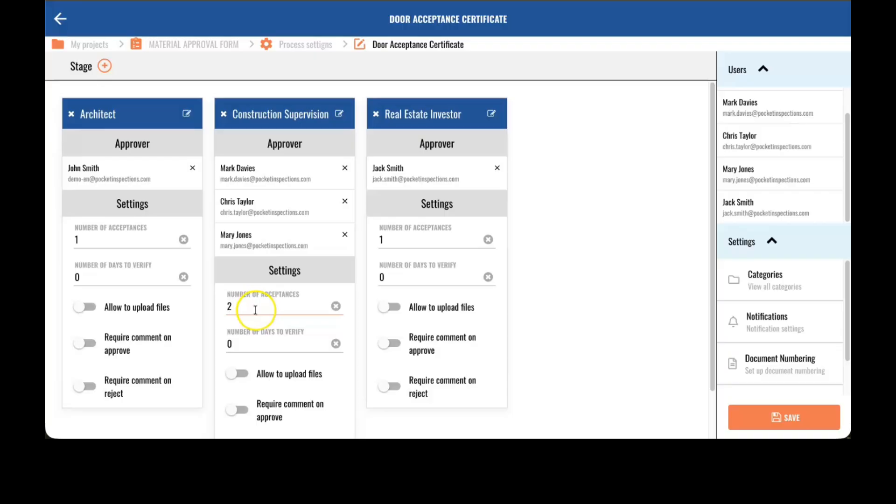
Set the number of days to verify to 7 for the Architect, Construction Supervision and Real Estate Investor stages
left_click(112, 282)
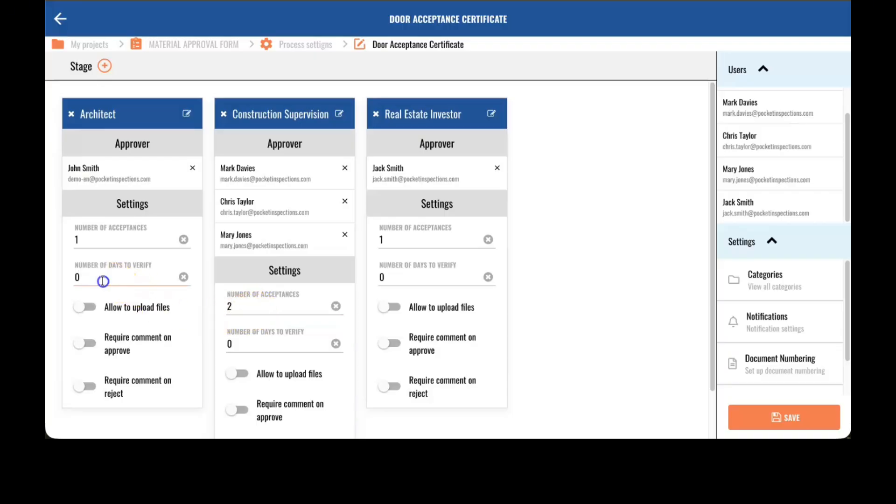
key("BackSpace")
type("7")
left_click(247, 341)
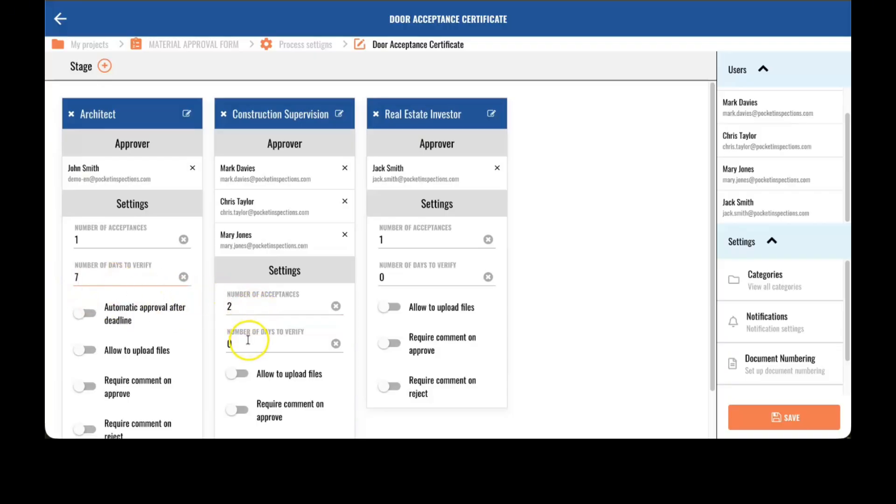
key("BackSpace")
type("7")
left_click(382, 278)
key("BackSpace")
type("7")
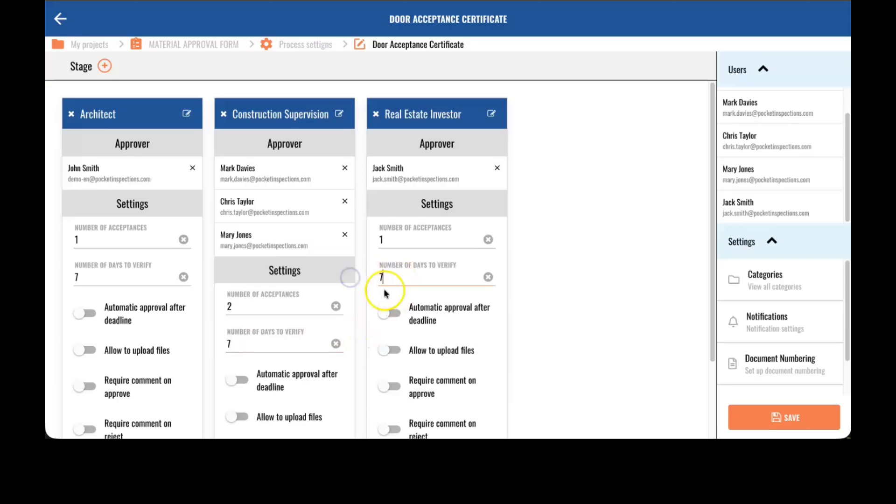
Allow file uploads and require a comment on approval for the Architect stage
scroll(280, 299, "down", 1)
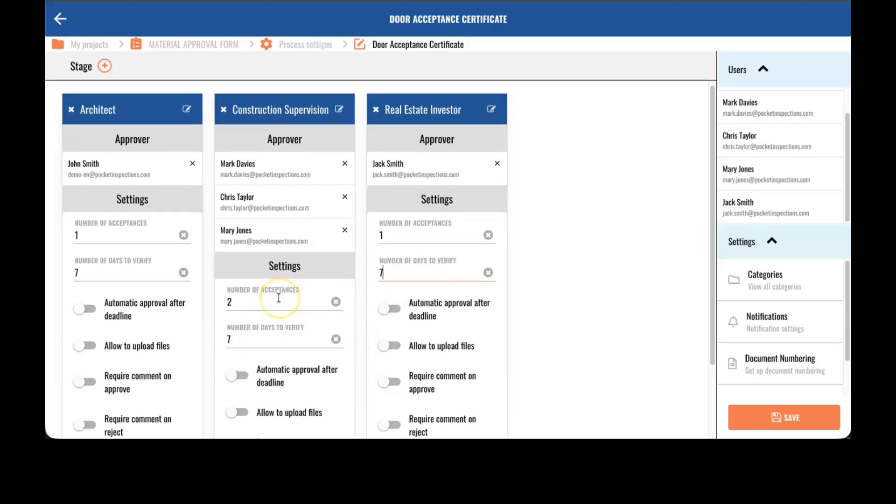
scroll(279, 299, "down", 3)
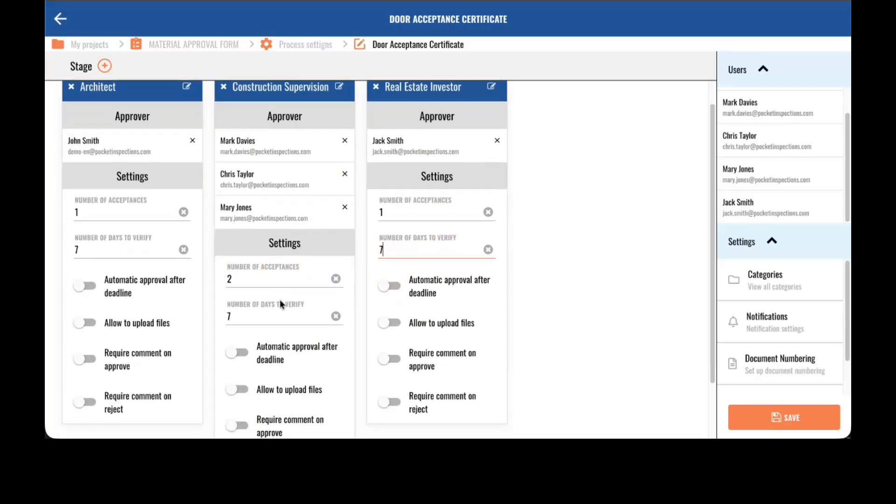
scroll(279, 299, "down", 3)
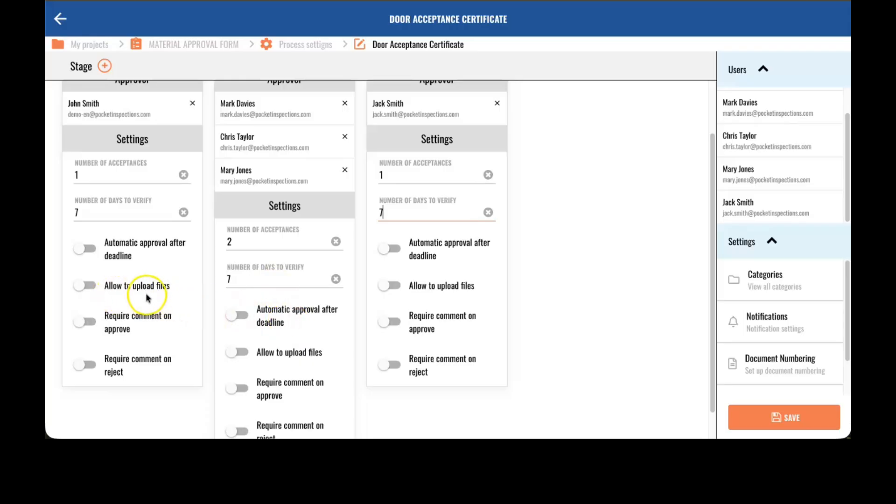
left_click(85, 288)
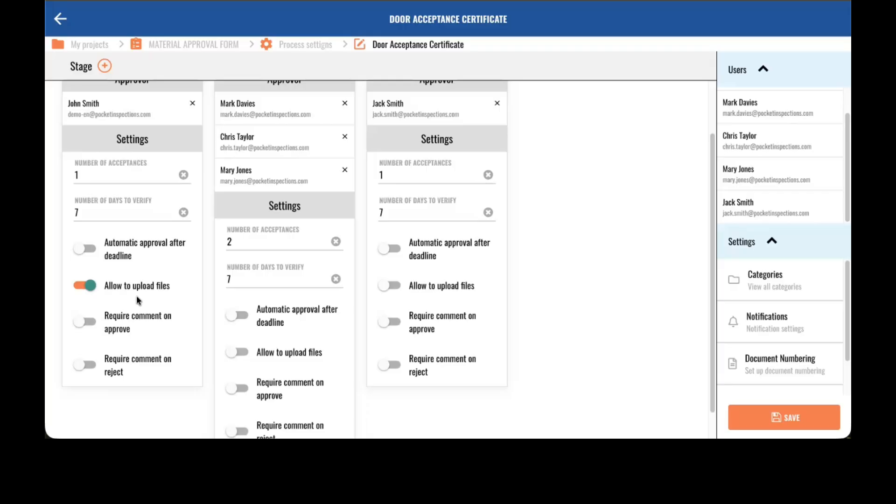
scroll(136, 321, "down", 1)
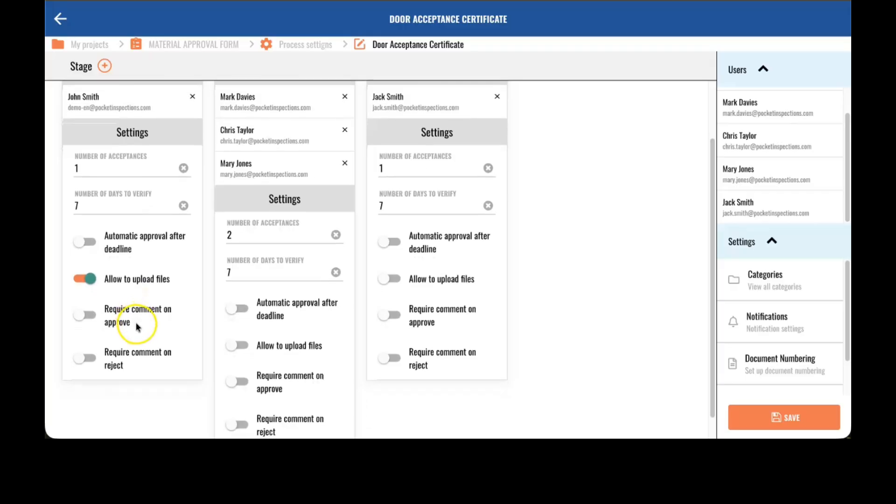
scroll(136, 326, "down", 1)
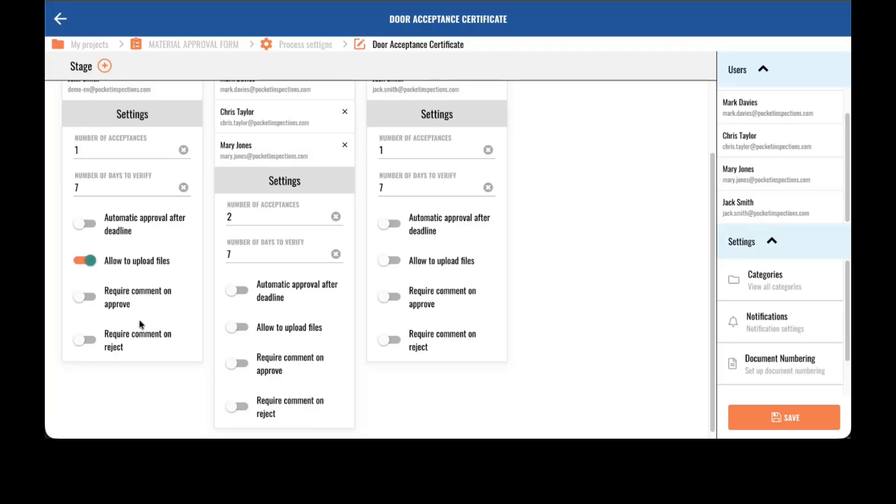
left_click(84, 299)
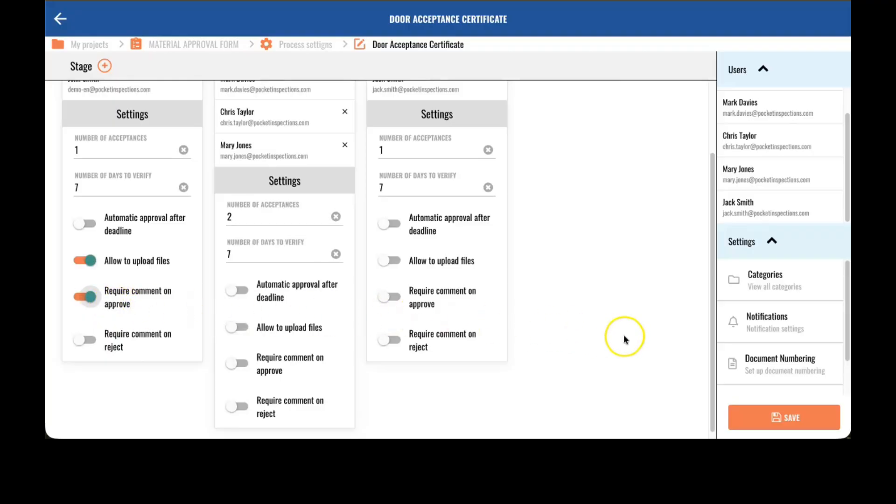
Add a category named Construction to the workflow's categories
left_click(766, 276)
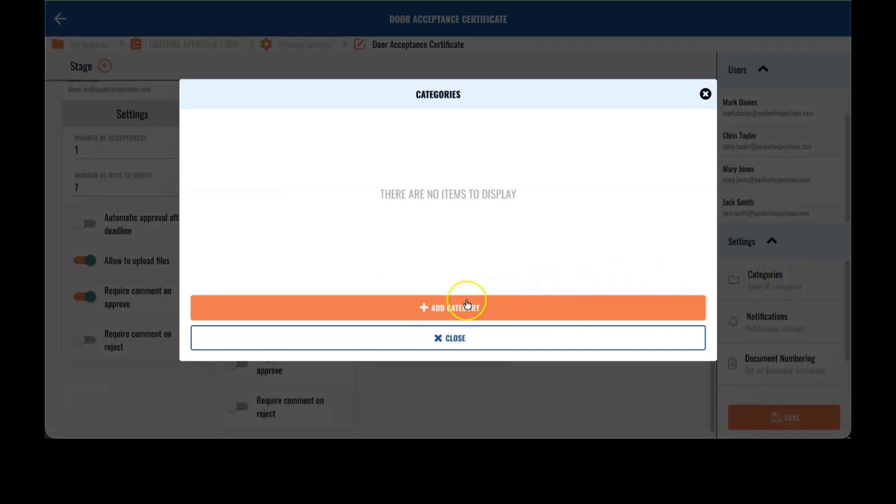
left_click(422, 305)
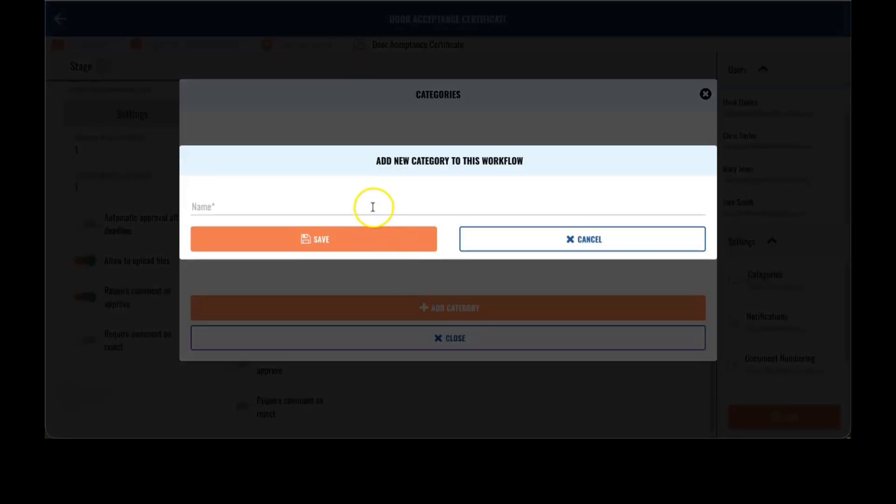
left_click(373, 207)
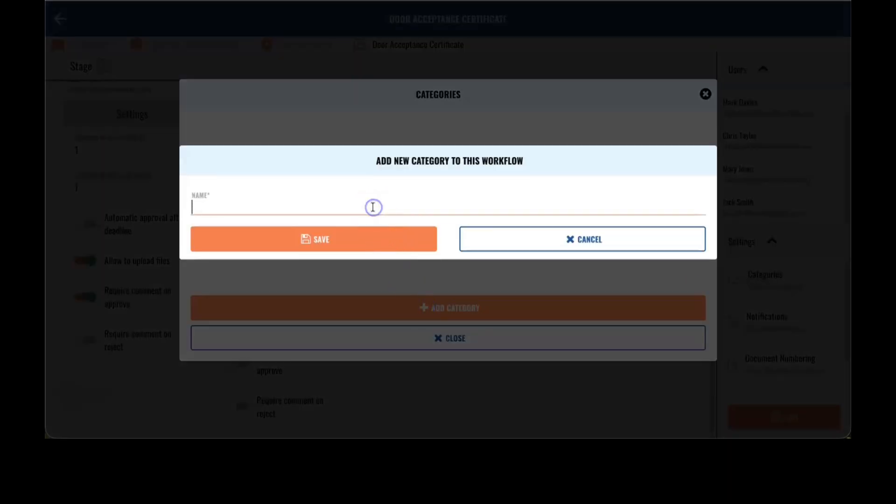
type("Constru")
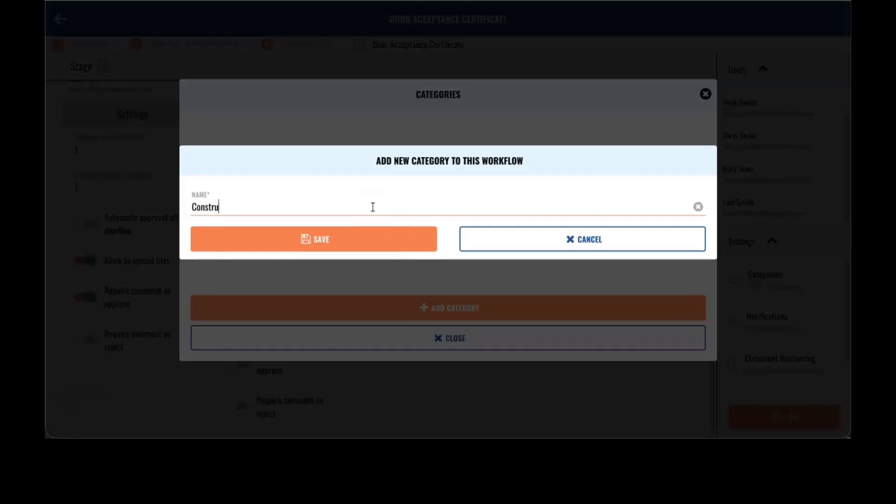
type("ction")
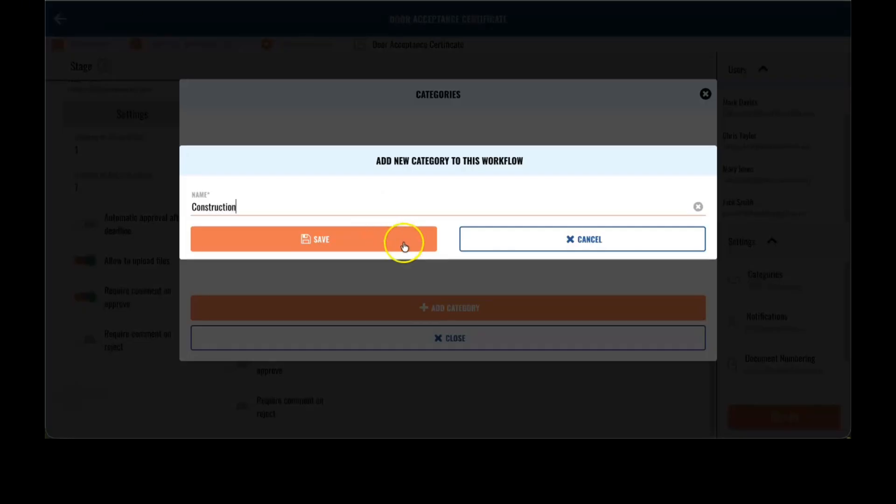
left_click(402, 244)
Add a second workflow category named Architecture
left_click(415, 308)
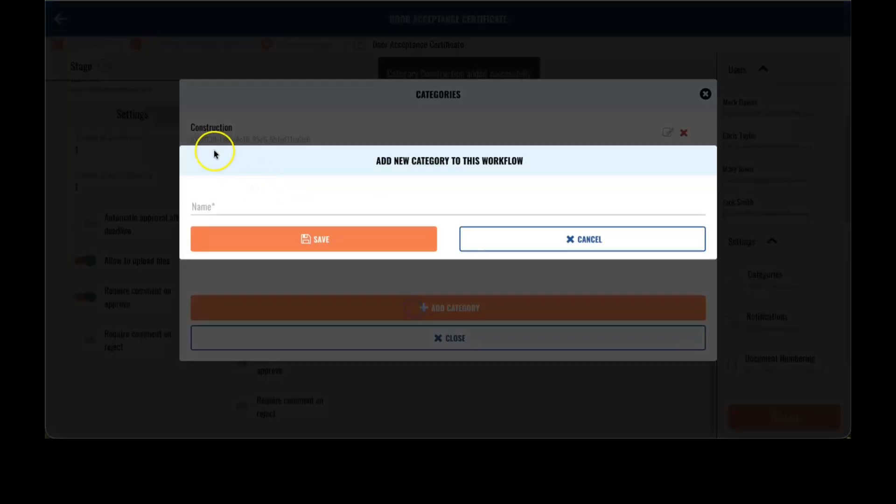
left_click(200, 201)
type("Arc")
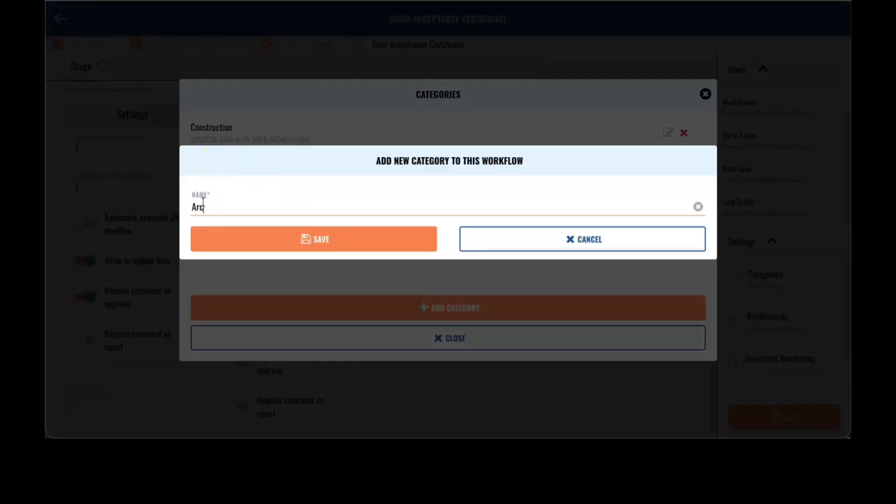
type("hitectur")
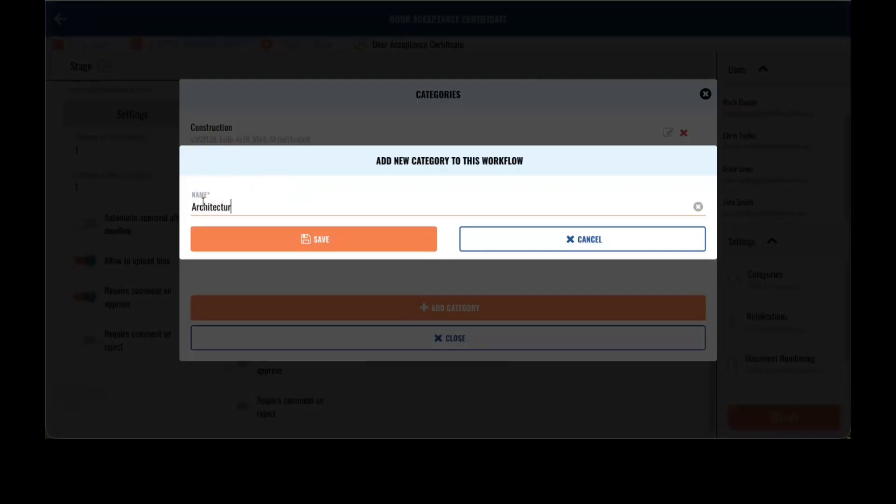
type("e")
left_click(278, 243)
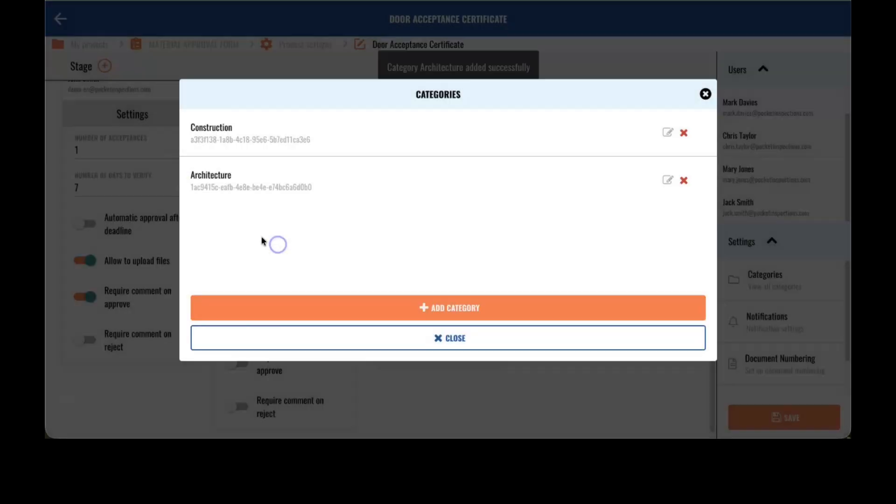
Add a third workflow category named Finishing works
left_click(243, 295)
left_click(215, 202)
type("Finishing works")
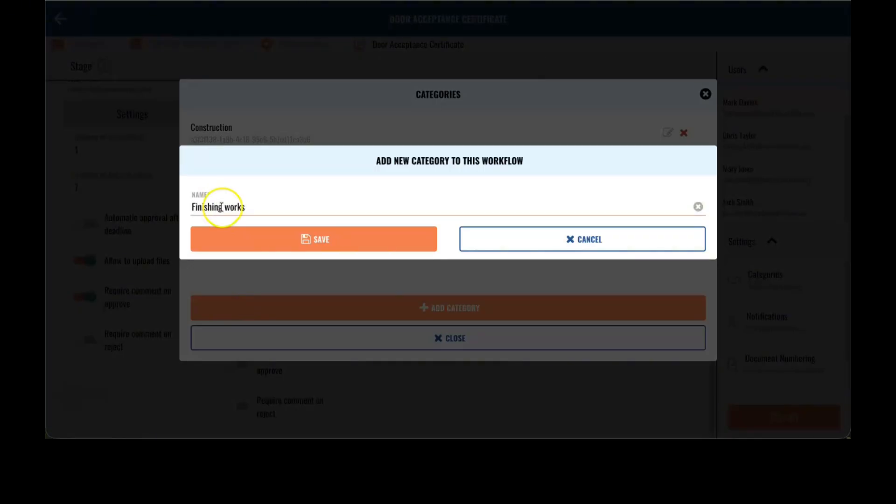
left_click(240, 237)
Add a fourth workflow category named Doors and close the category list
left_click(238, 304)
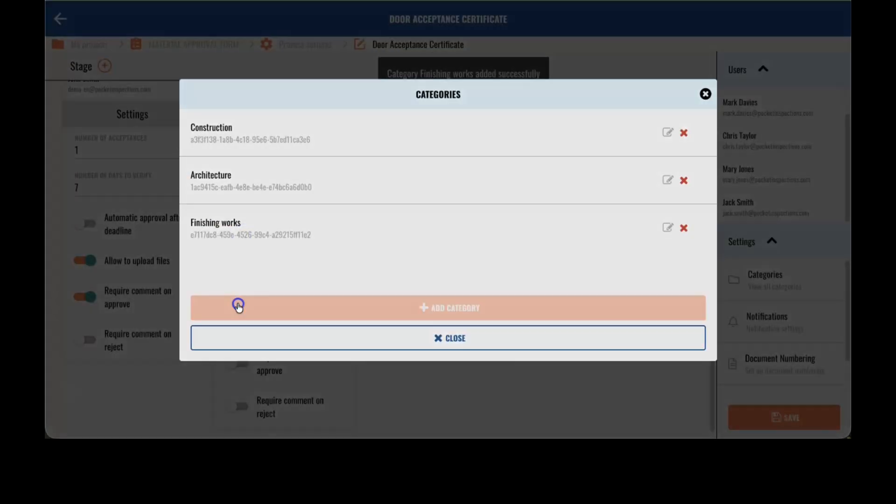
left_click(222, 204)
type("Doo")
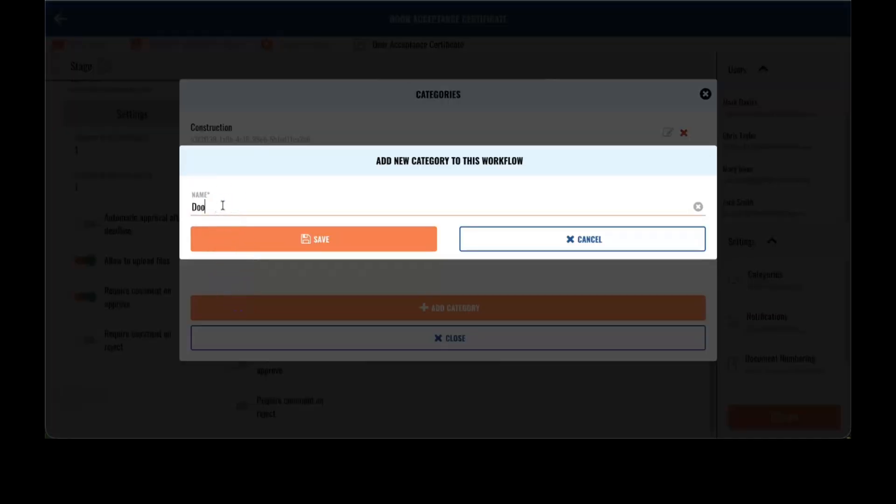
type("rs")
left_click(291, 241)
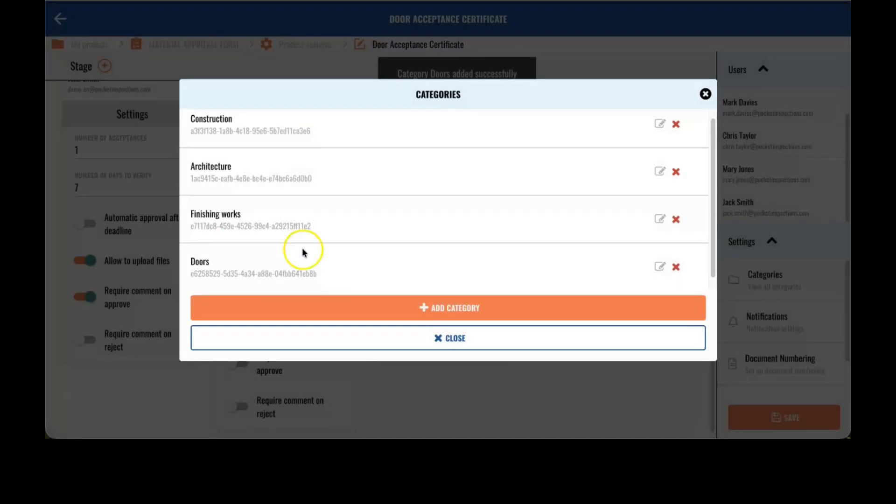
left_click(442, 346)
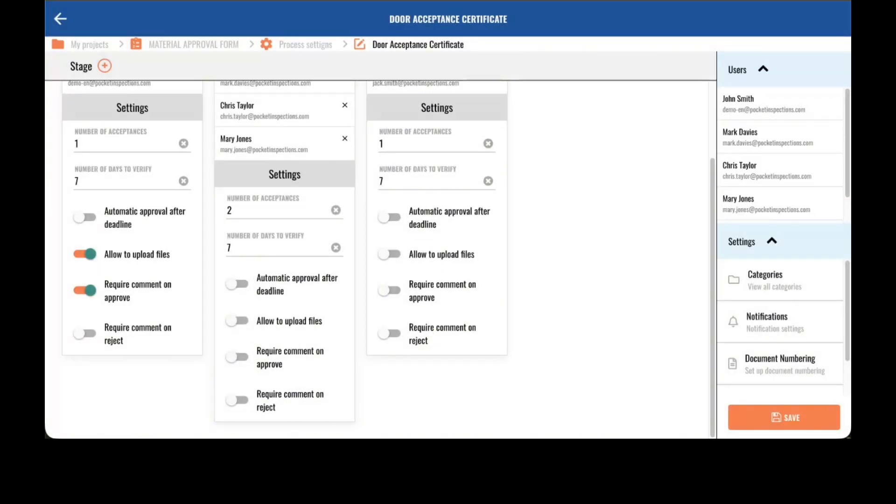
Confirm notifications for approval and comments, and review the workflow's document numbering format settings
left_click(753, 327)
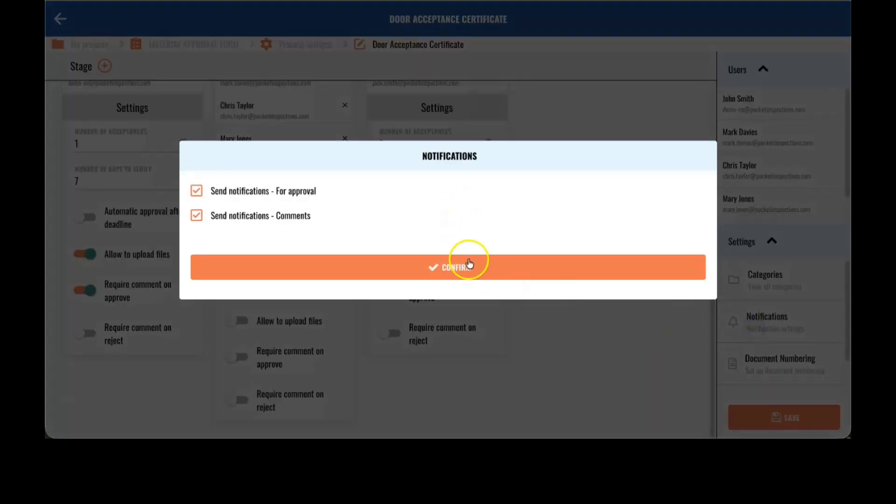
left_click(469, 264)
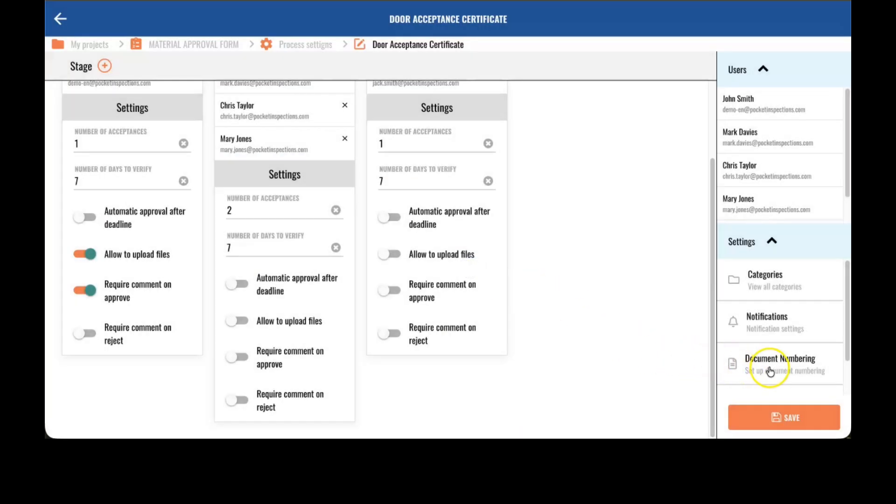
left_click(771, 371)
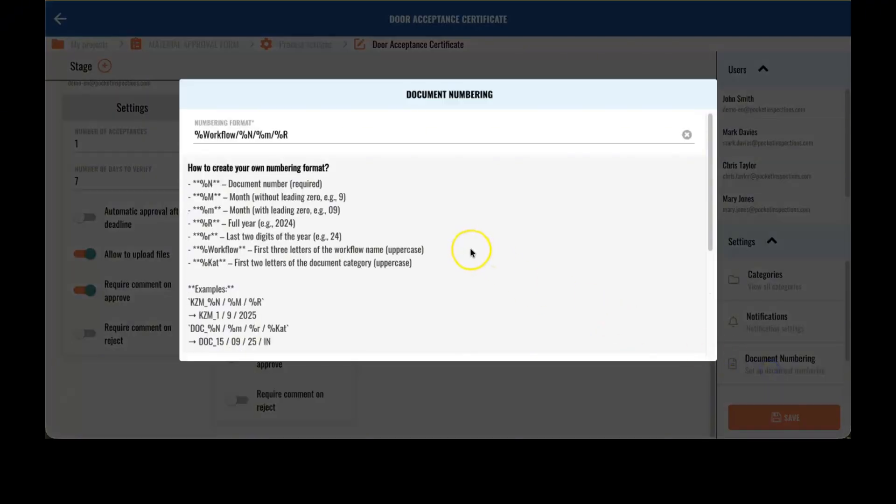
scroll(470, 252, "down", 2)
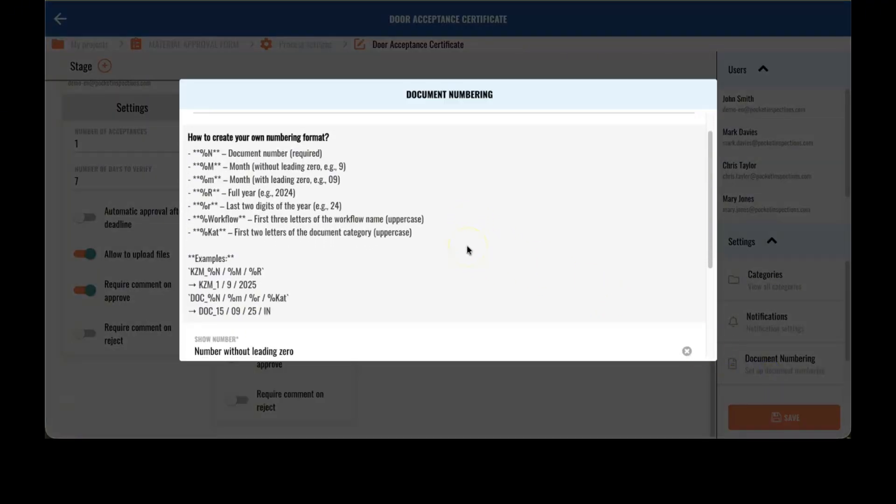
scroll(469, 250, "down", 3)
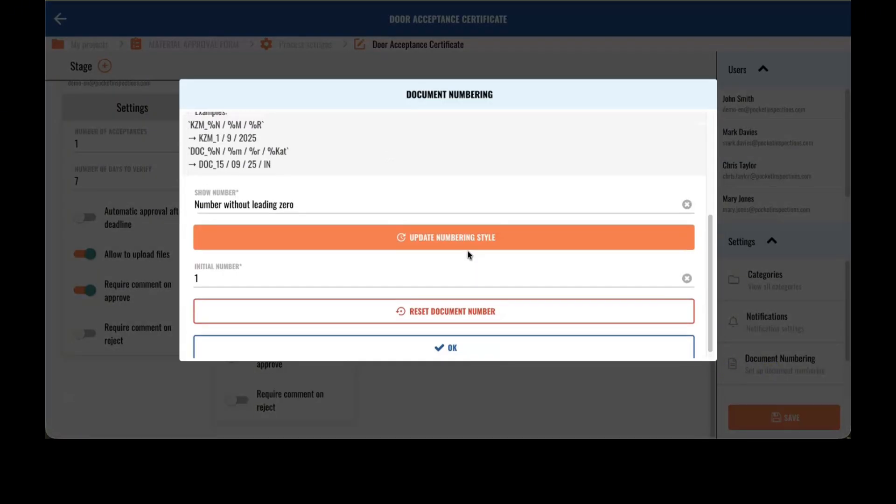
scroll(468, 253, "up", 5)
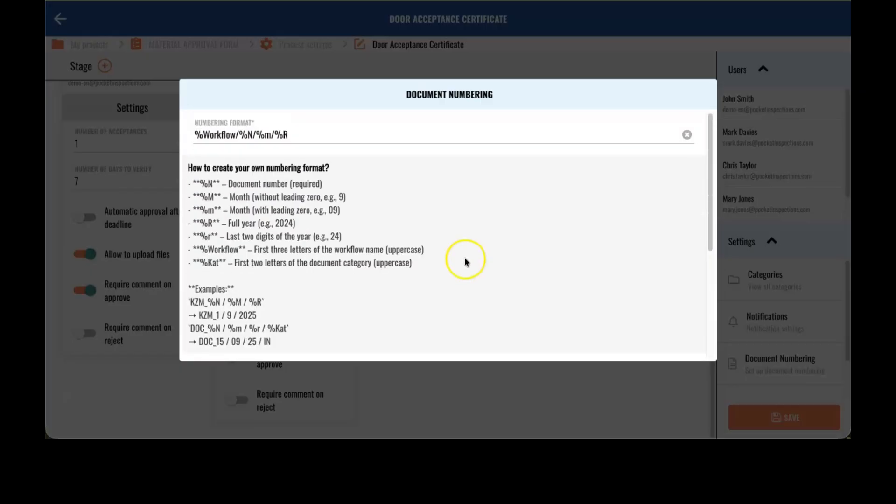
left_click(480, 377)
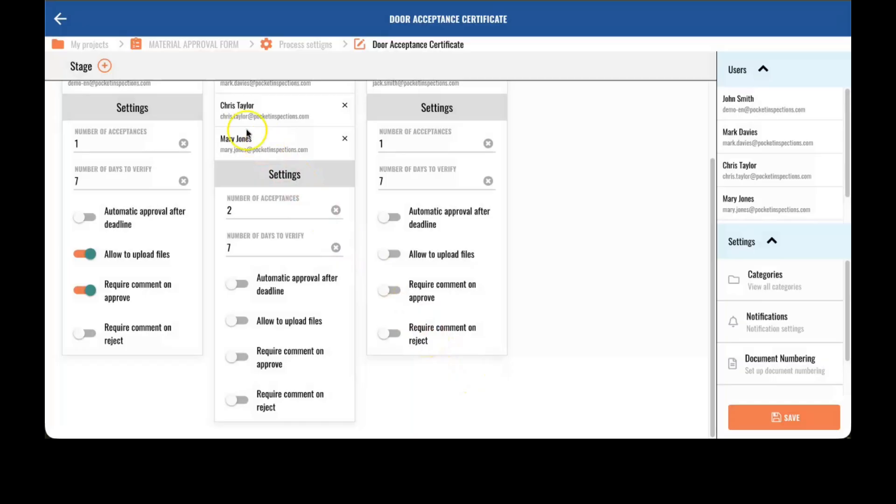
Return to the MATERIAL APPROVAL FORM project and set the Door Acceptance Certificate workflow running through its process settings
left_click(100, 47)
left_click(153, 105)
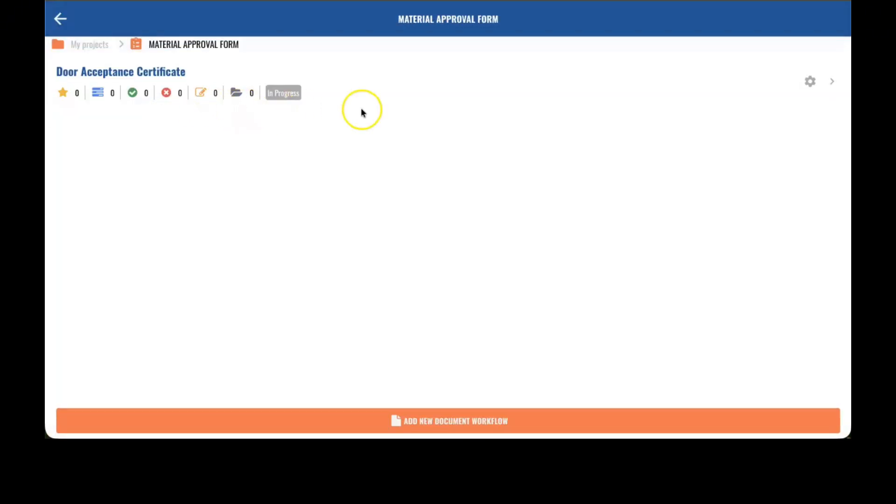
left_click(811, 83)
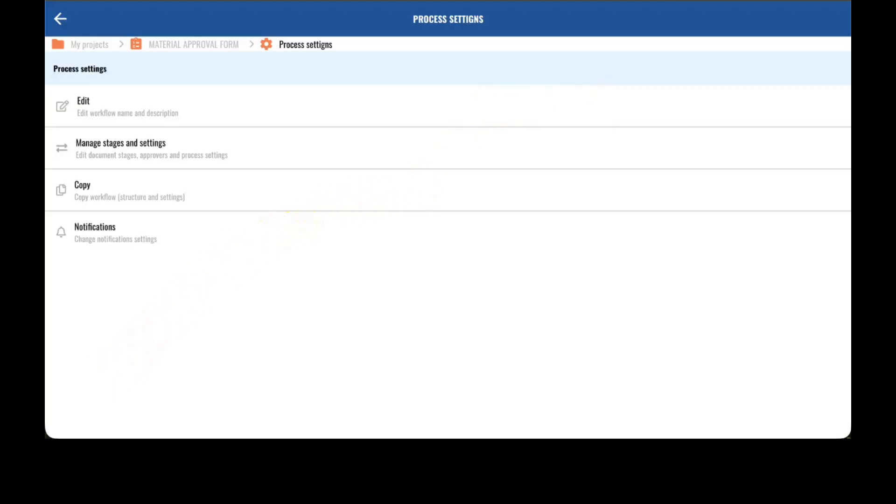
left_click(68, 250)
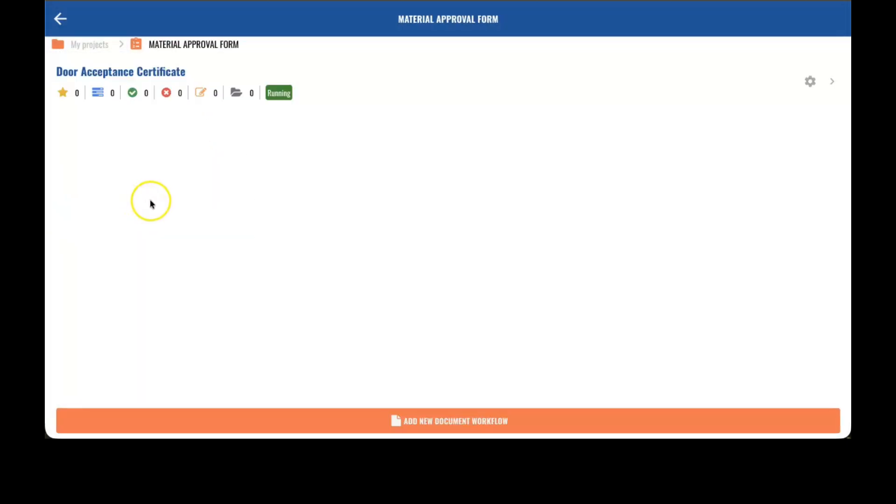
Start a new document from the Door Acceptance Certificate workflow's drafts and name it Door Certificate
left_click(166, 71)
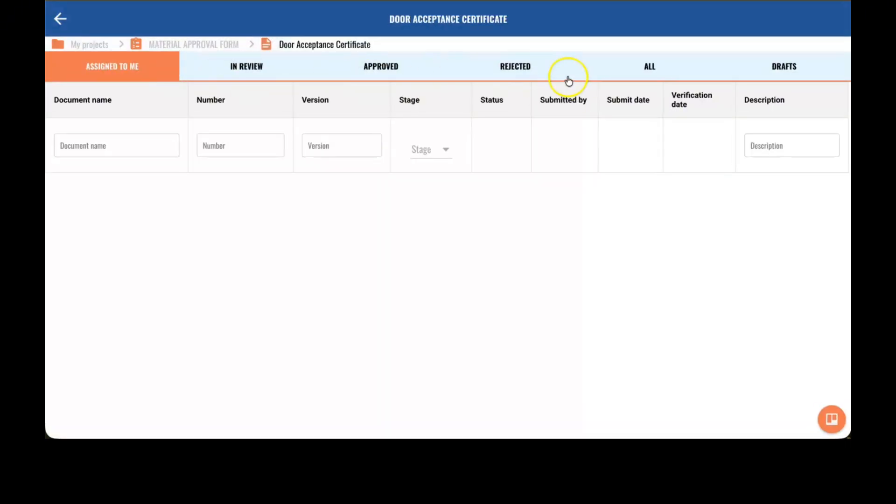
left_click(781, 82)
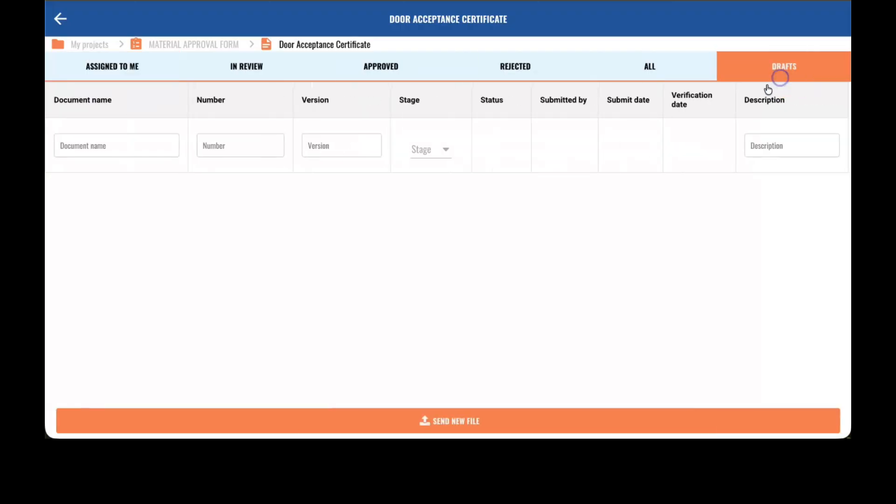
left_click(484, 423)
left_click(80, 76)
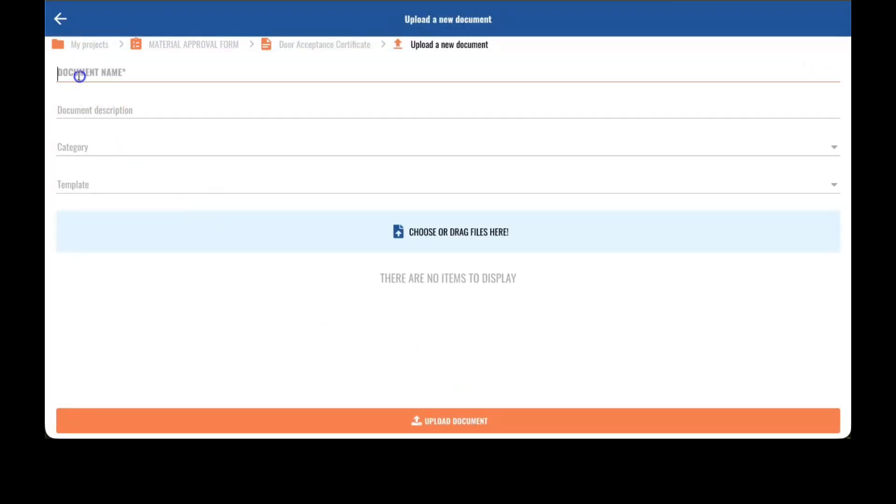
type("Door Certificate")
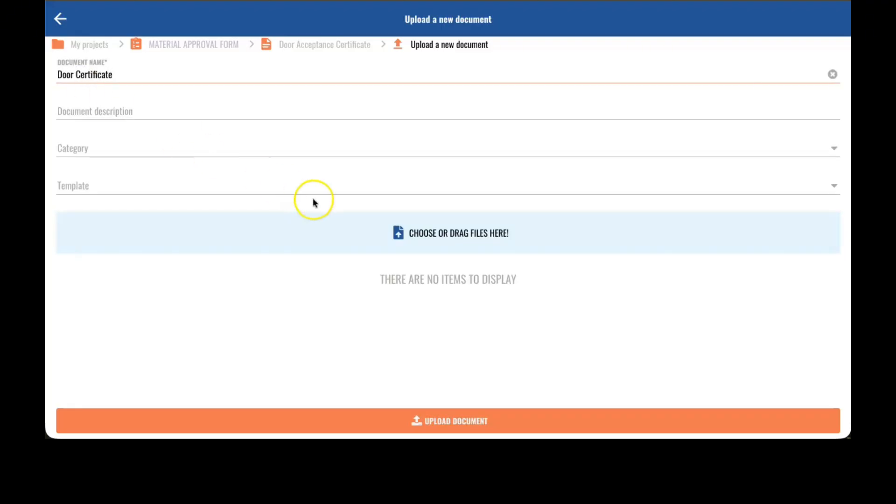
Attach the file PAS-24-panelled-certification.jpg from the Material Approval folder to the new document
left_click(388, 232)
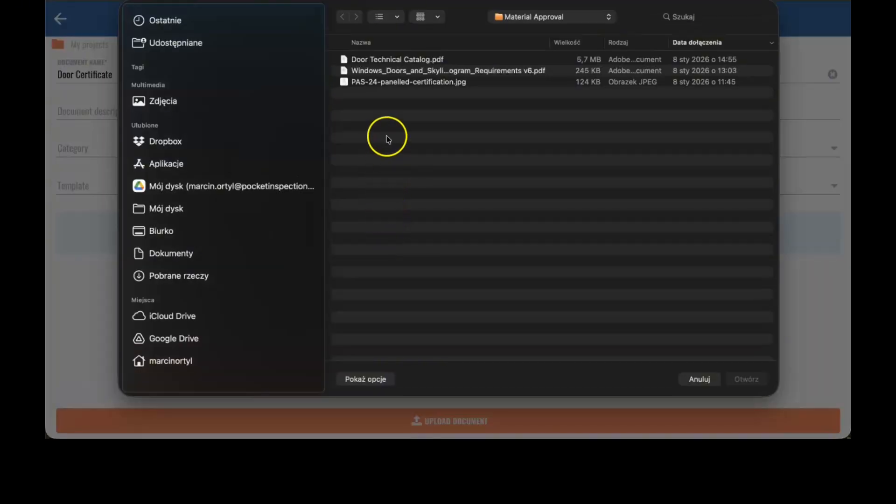
left_click(388, 89)
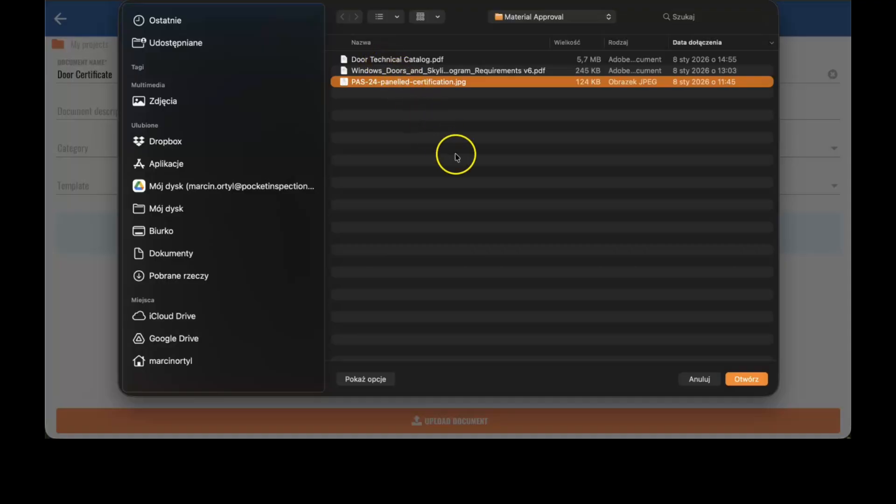
left_click(731, 382)
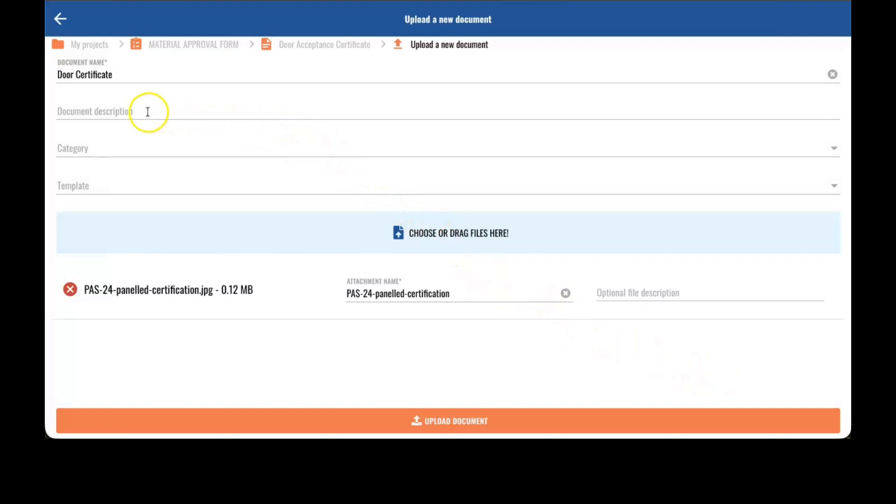
Assign the Doors category to the document and upload it as a draft
left_click(122, 145)
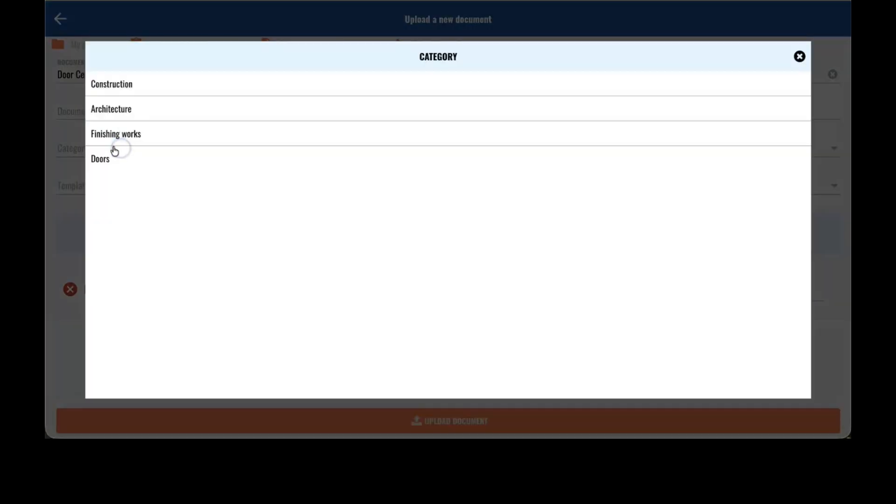
left_click(103, 158)
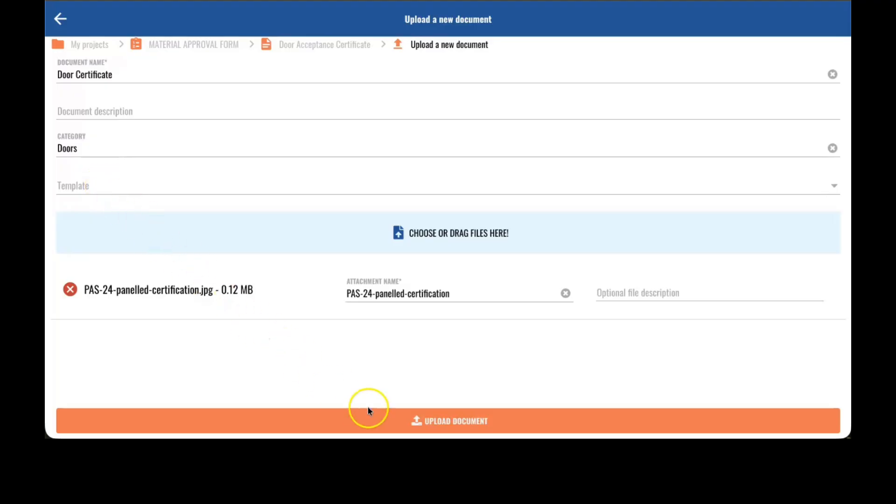
left_click(394, 421)
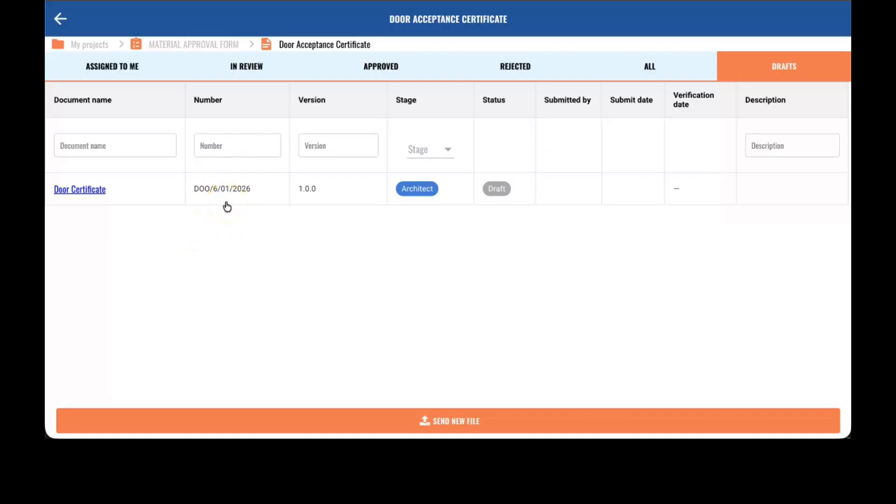
Open the Door Certificate draft, review its approvers and send it for approval
left_click(92, 193)
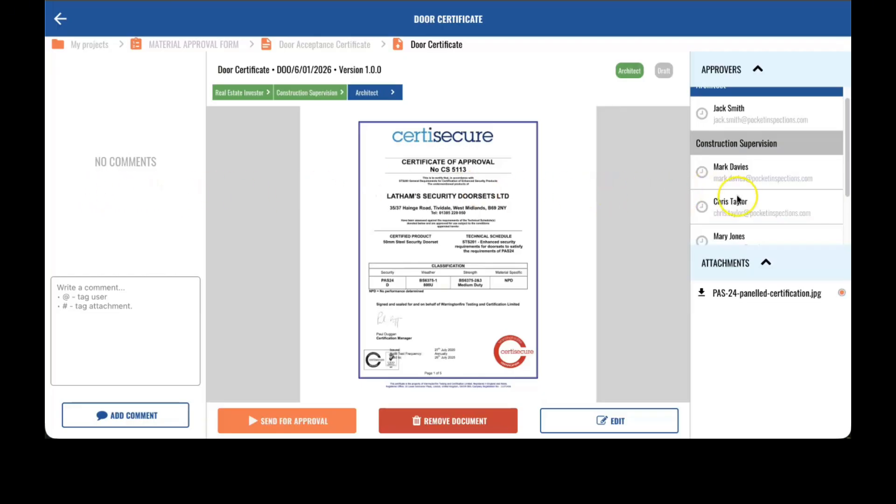
scroll(747, 193, "up", 1)
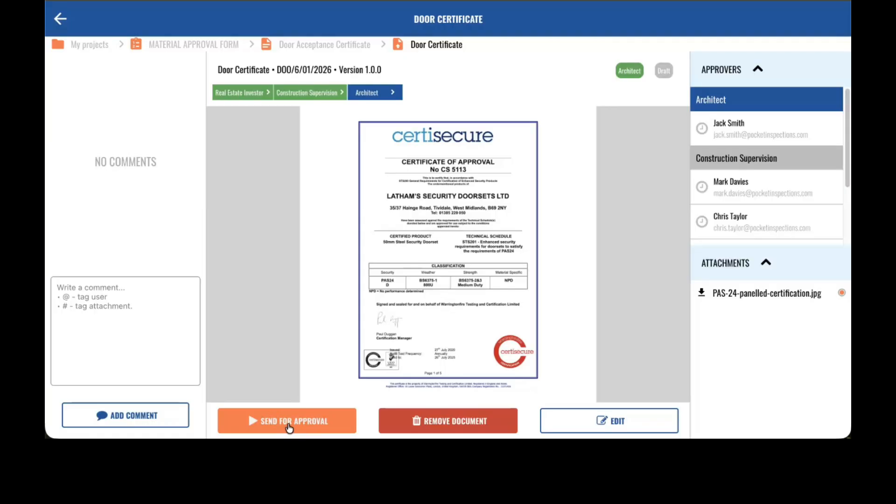
left_click(289, 427)
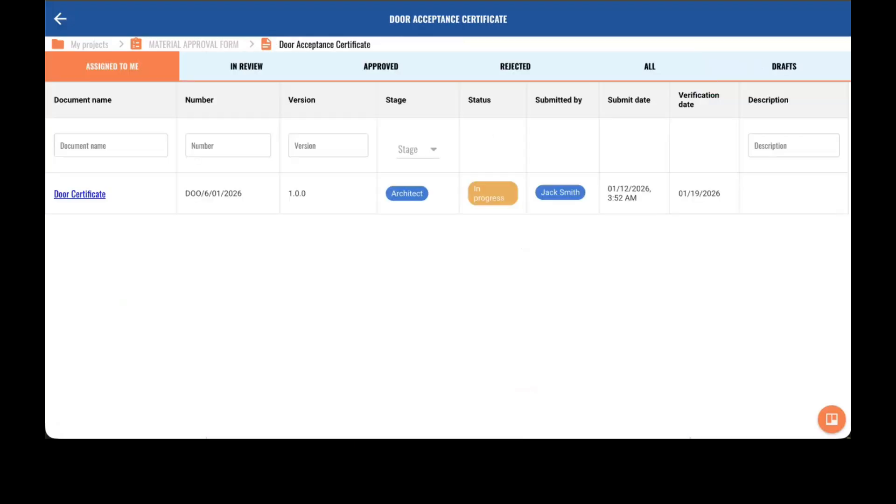
Add a comment to the assigned Door Certificate that tags PAS-24-panelled-certification.jpg and reads "Approved"
left_click(83, 194)
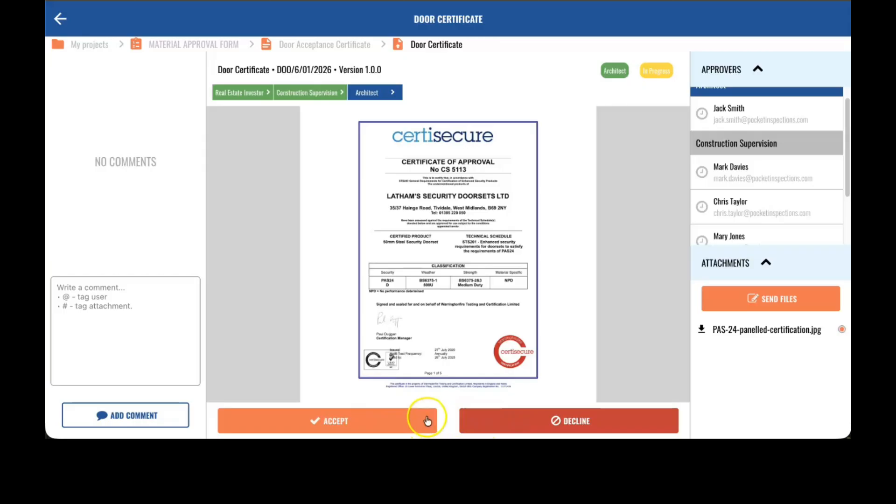
left_click(106, 308)
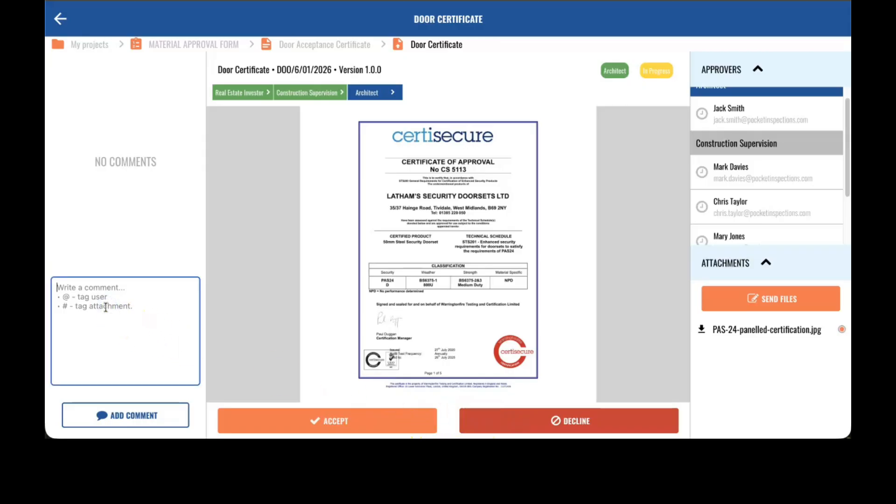
type("#")
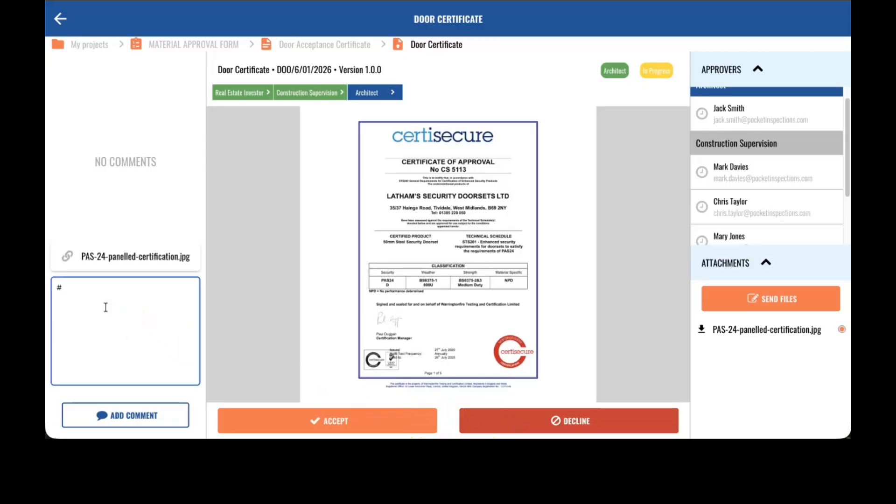
left_click(134, 257)
left_click(187, 289)
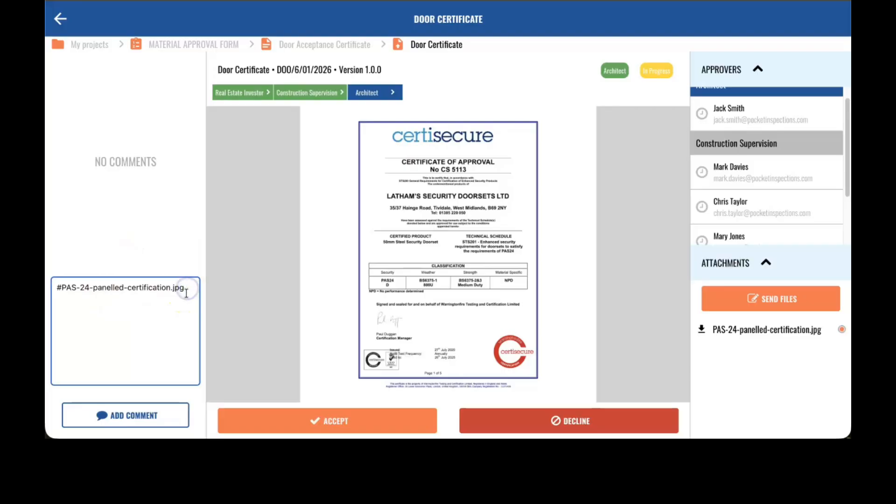
key("Return")
left_click(153, 416)
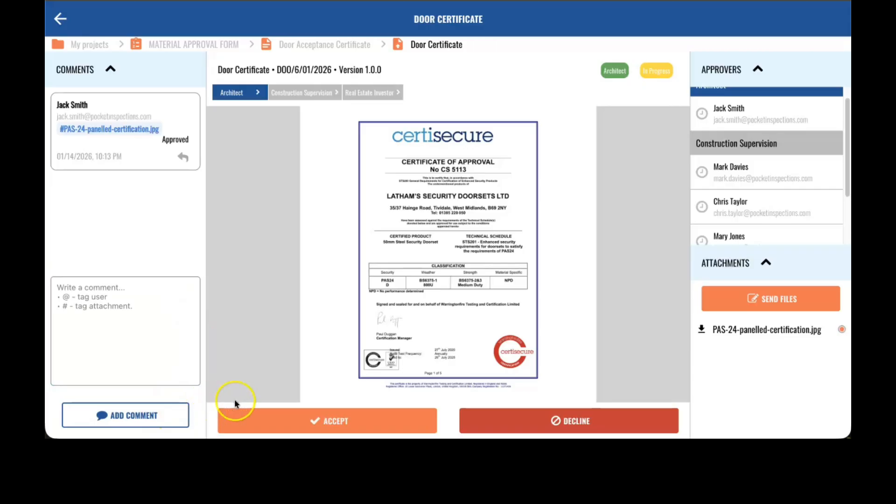
Accept the Door Certificate at the Architect stage with the approval comment "Approved"
left_click(327, 422)
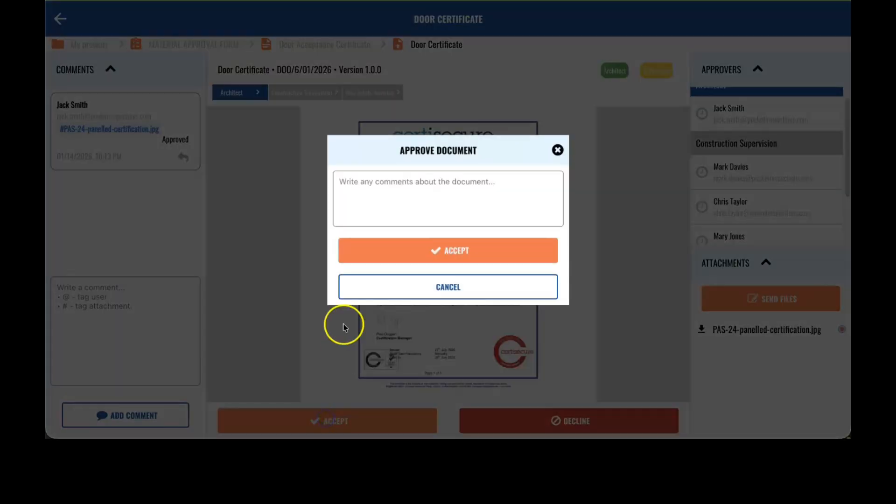
left_click(354, 195)
type("Approved")
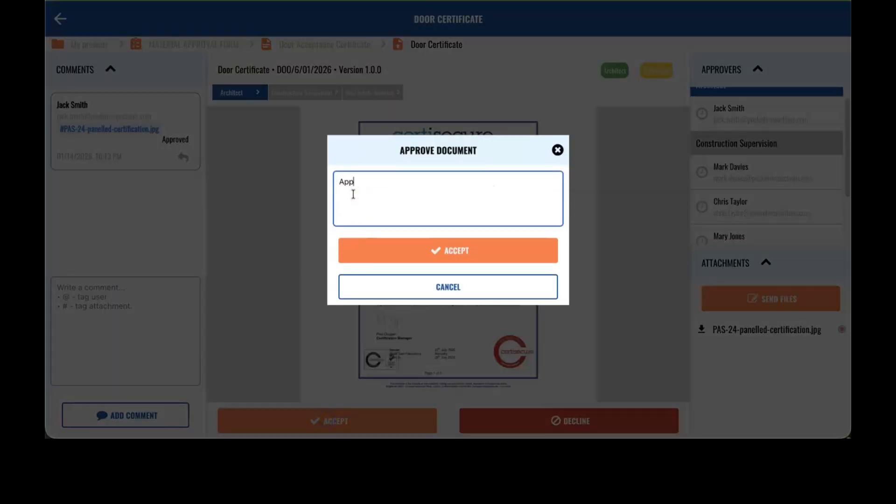
left_click(394, 251)
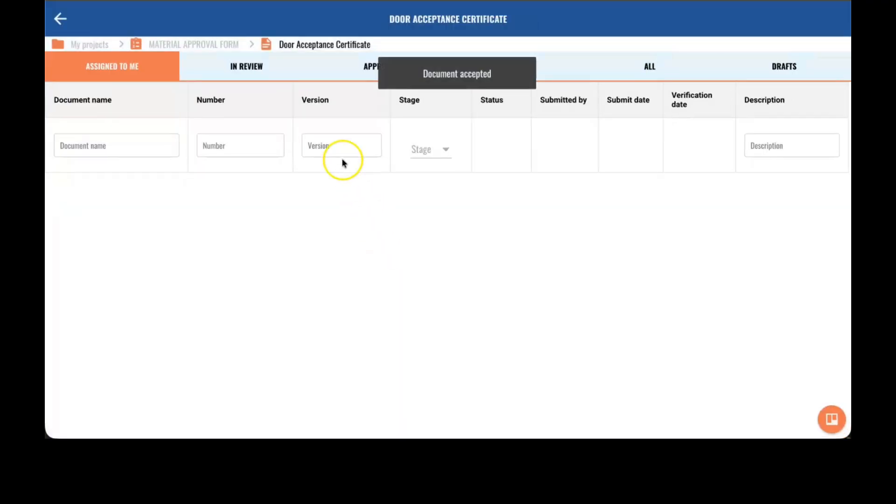
Open the Door Certificate from the documents in review and check its Construction Supervision approvers
left_click(252, 71)
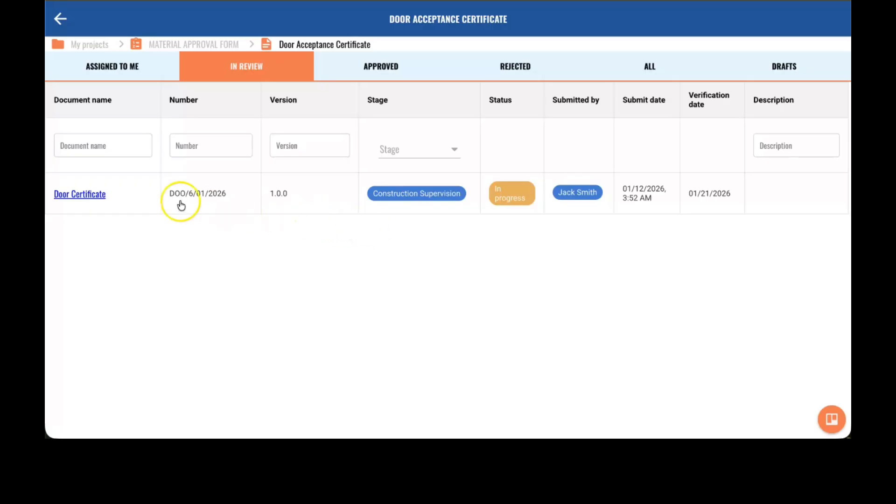
left_click(100, 194)
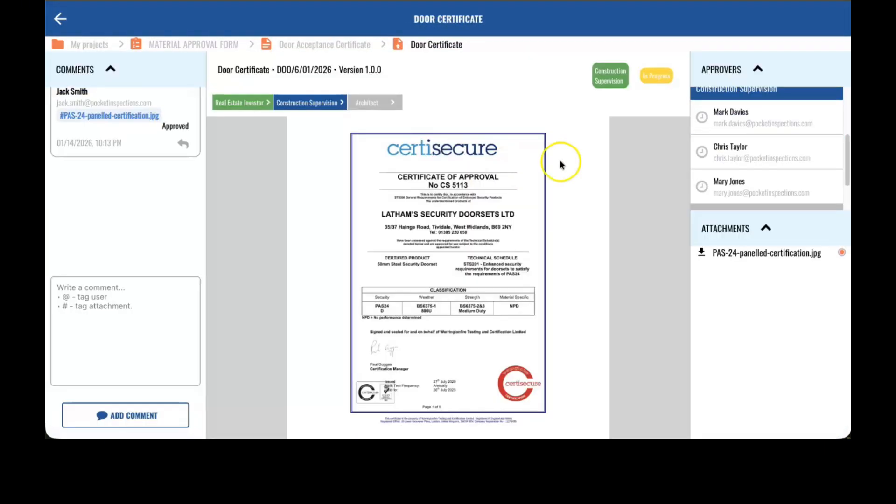
scroll(719, 142, "up", 3)
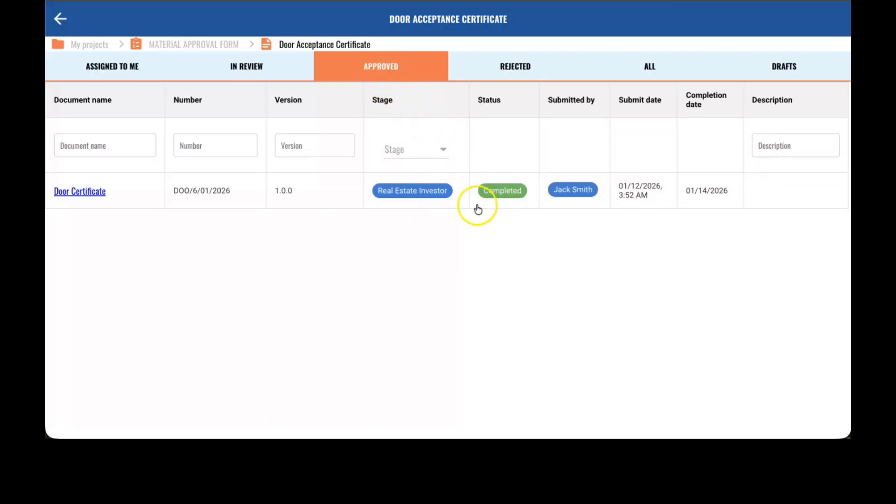
Open the approved Door Certificate and review its comments and the approvers' decisions for each stage
left_click(97, 194)
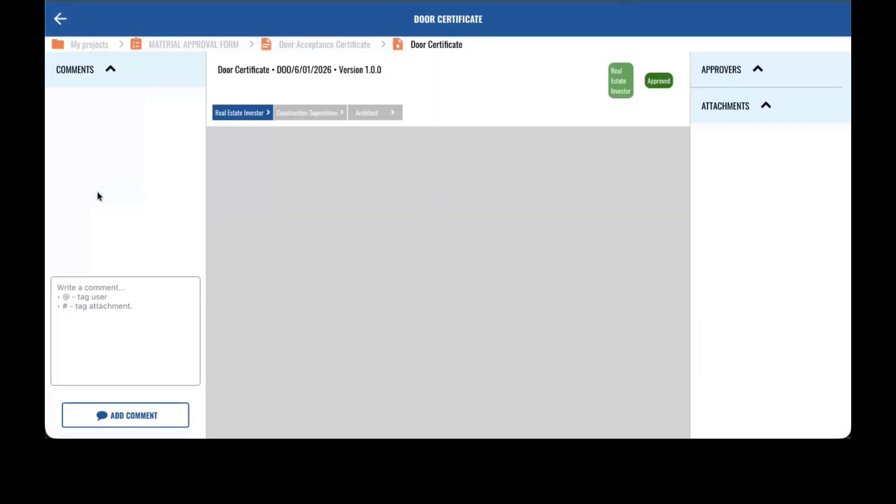
scroll(106, 191, "up", 2)
scroll(104, 185, "up", 3)
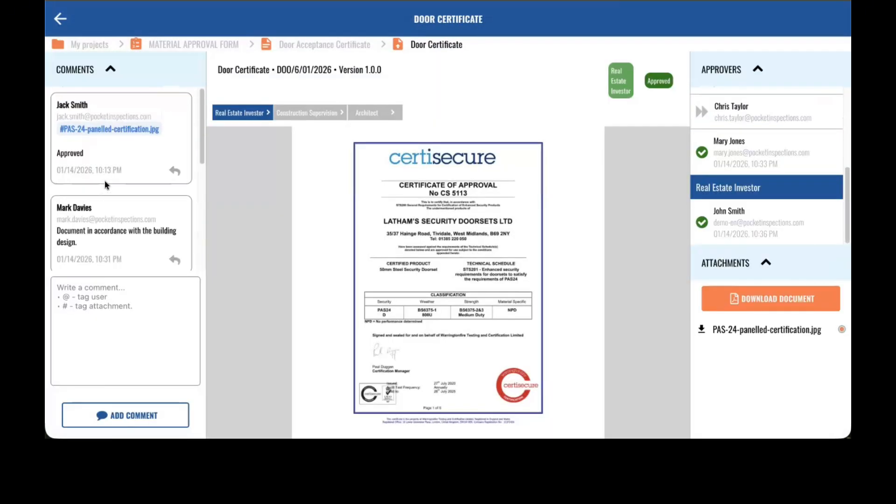
scroll(730, 185, "up", 3)
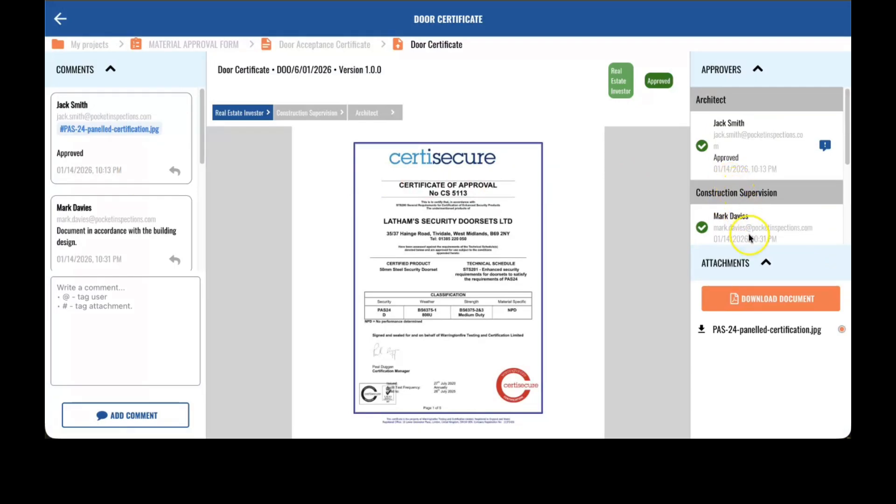
Generate a new report of the approved Door Certificate with comments included and the attachment PAS-24-panelled-certification.jpg merged in
left_click(774, 302)
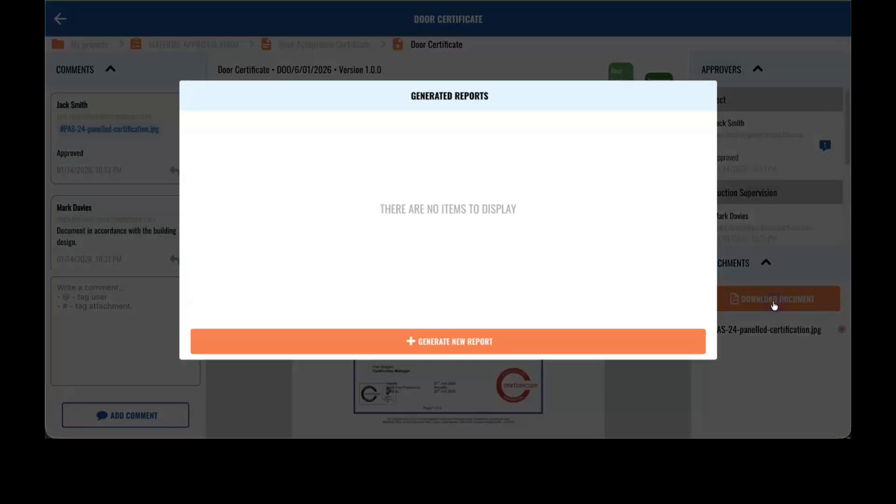
left_click(472, 341)
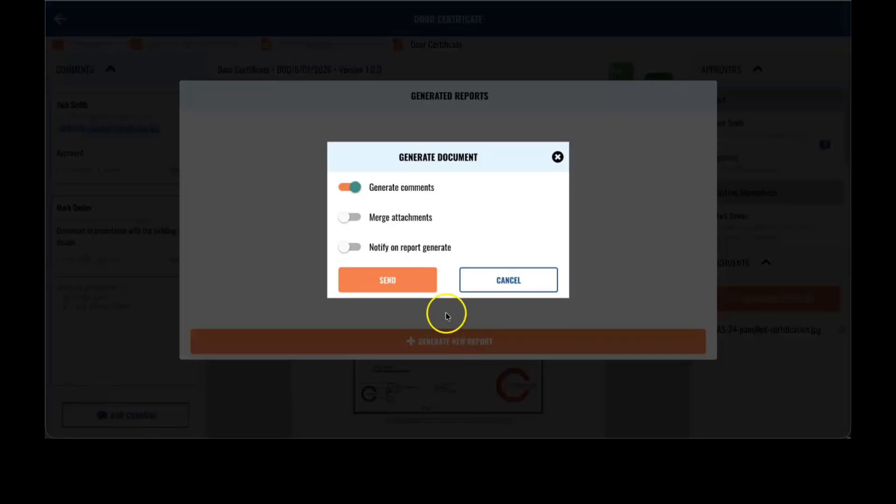
left_click(344, 218)
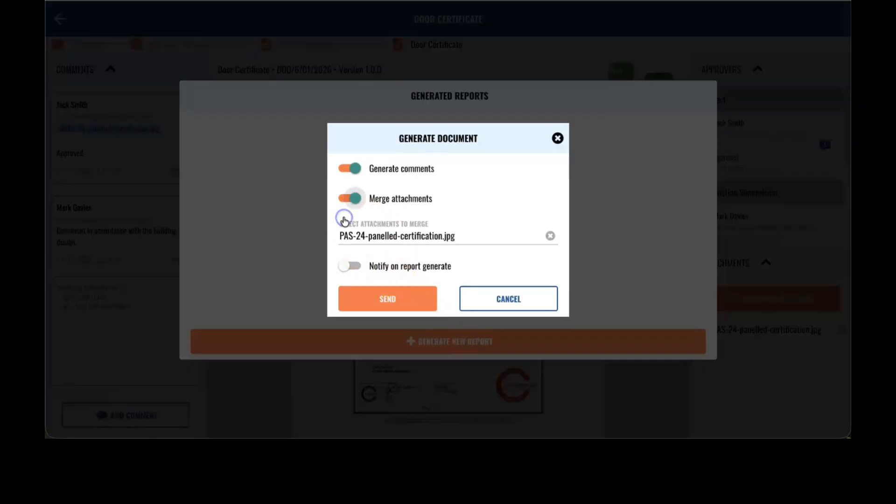
left_click(409, 304)
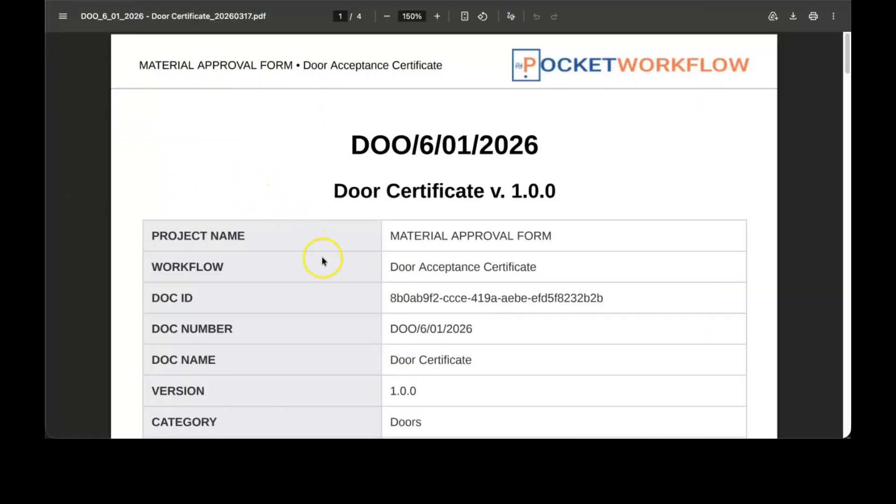
Read through the generated Door Certificate PDF, covering its details, attachments, comments, approver decisions and merged certificate
scroll(327, 261, "down", 1)
scroll(329, 264, "down", 5)
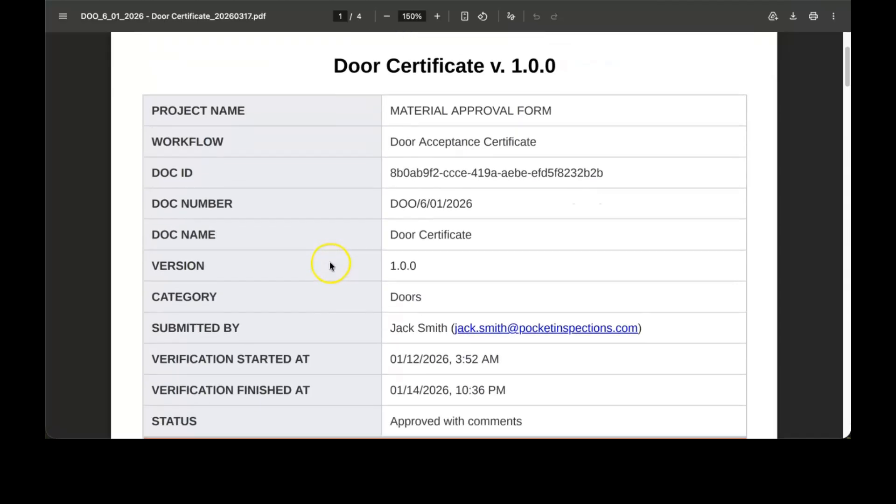
scroll(329, 264, "down", 10)
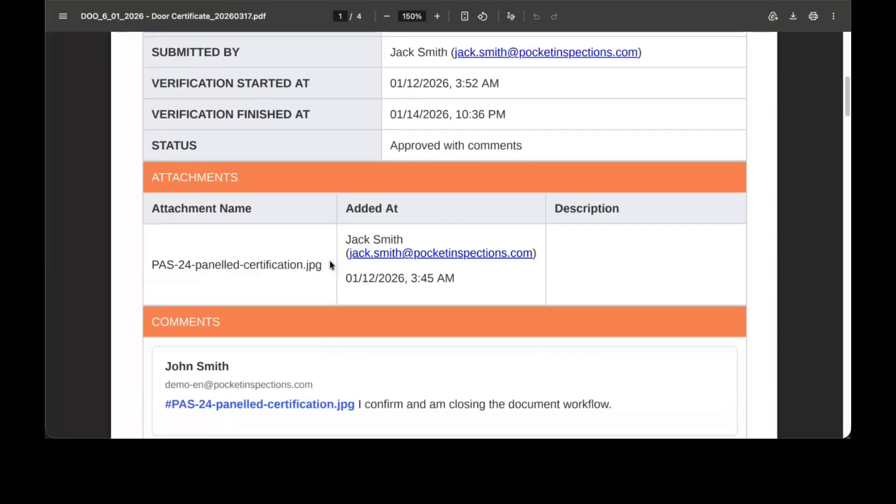
scroll(330, 264, "down", 13)
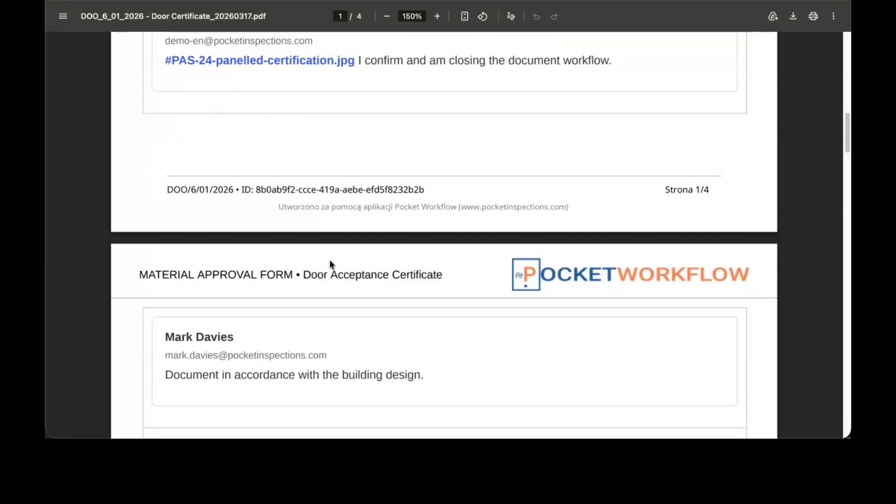
scroll(330, 264, "down", 11)
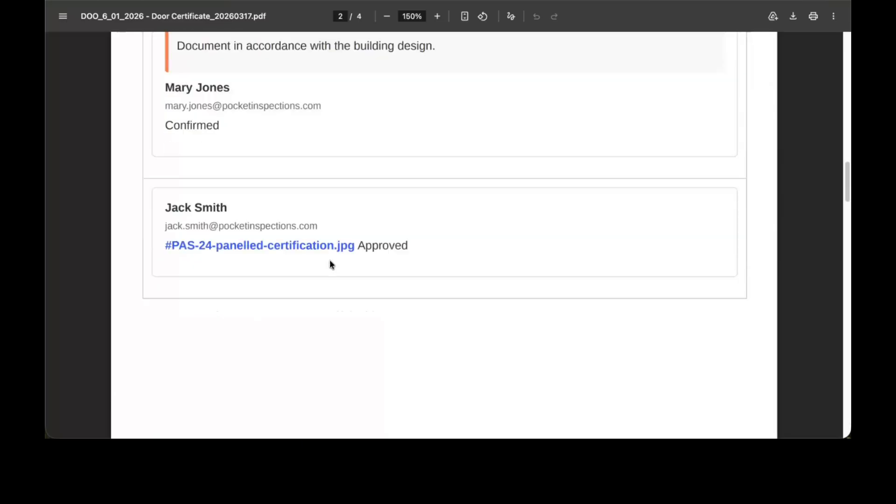
scroll(329, 262, "down", 13)
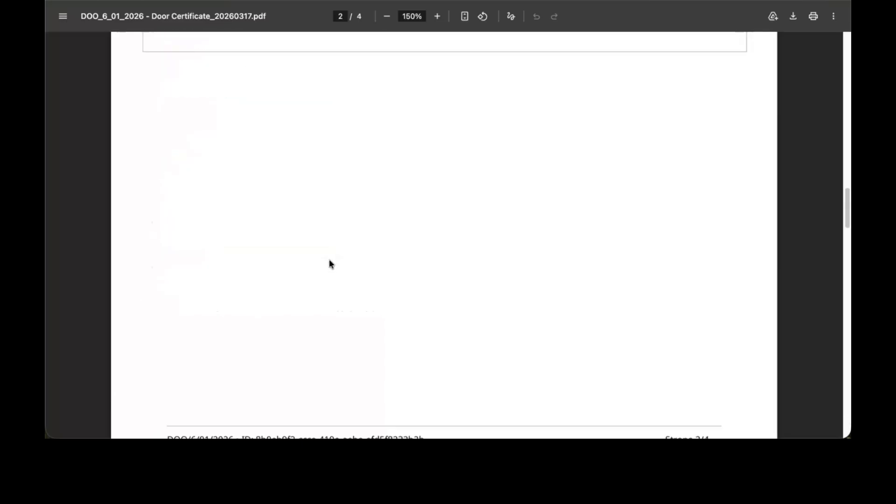
scroll(329, 265, "down", 20)
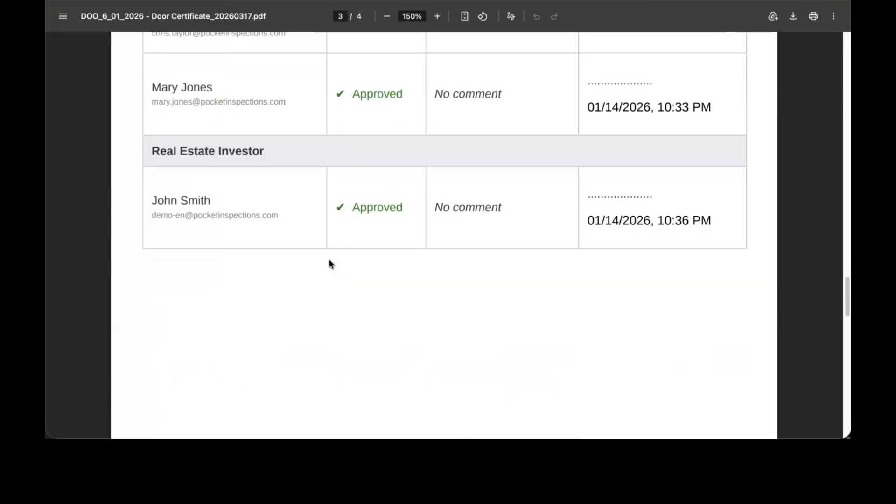
scroll(330, 264, "down", 20)
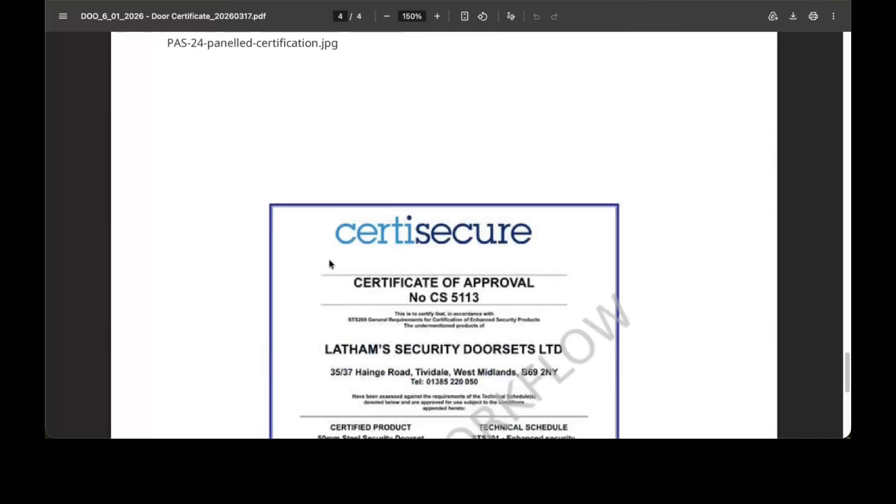
scroll(330, 265, "down", 11)
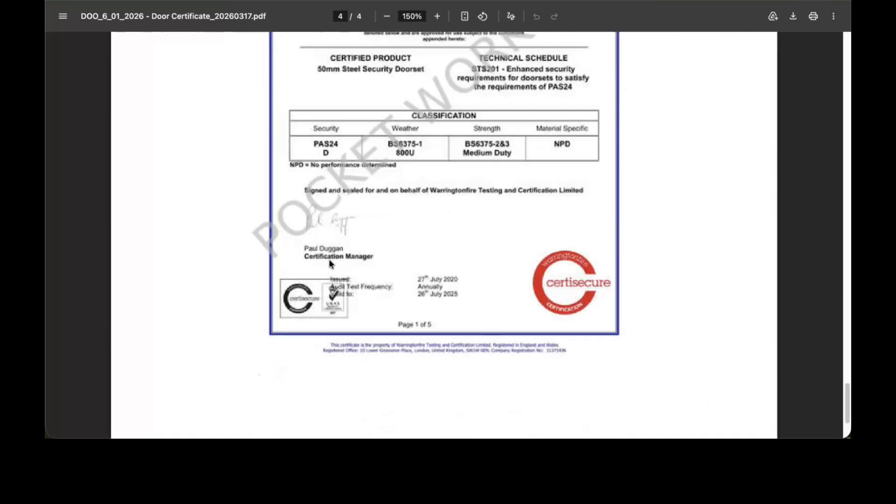
scroll(330, 261, "down", 3)
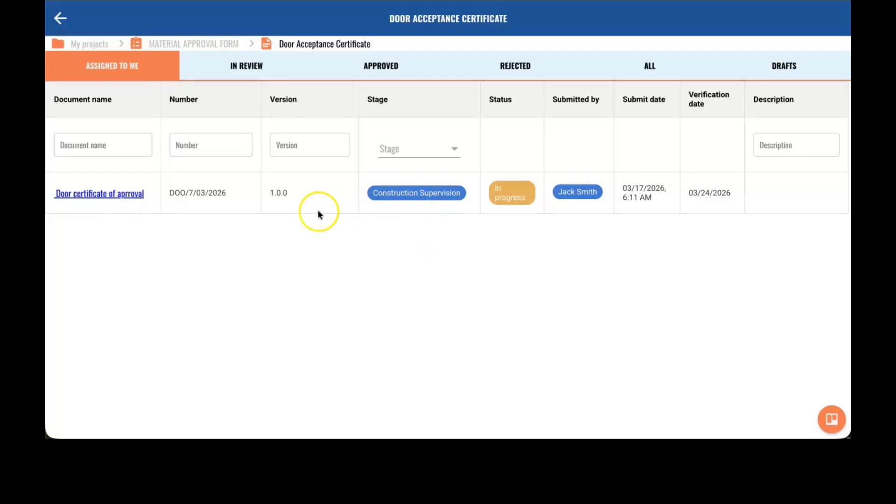
Open the assigned document "Door certificate of aprroval" and decline it with the comment "An additional requirement for the doors is missing"
left_click(127, 194)
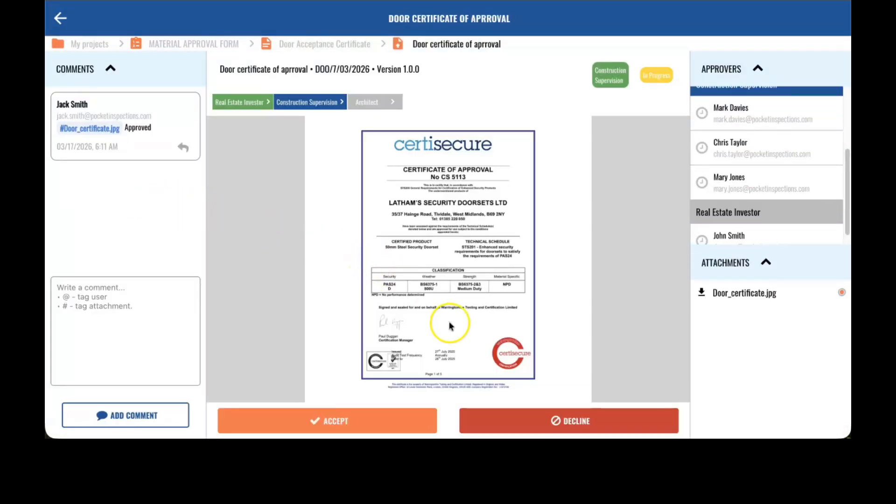
left_click(568, 422)
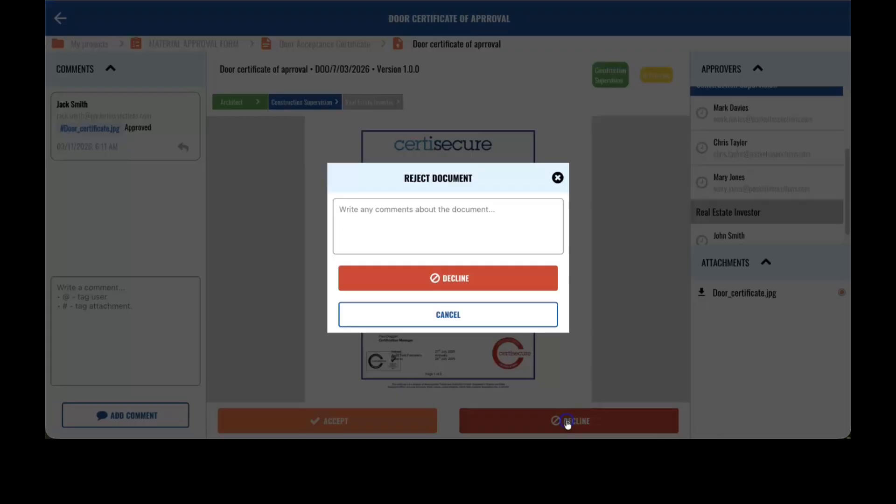
left_click(380, 172)
type("An additional requirement for the doors is missing")
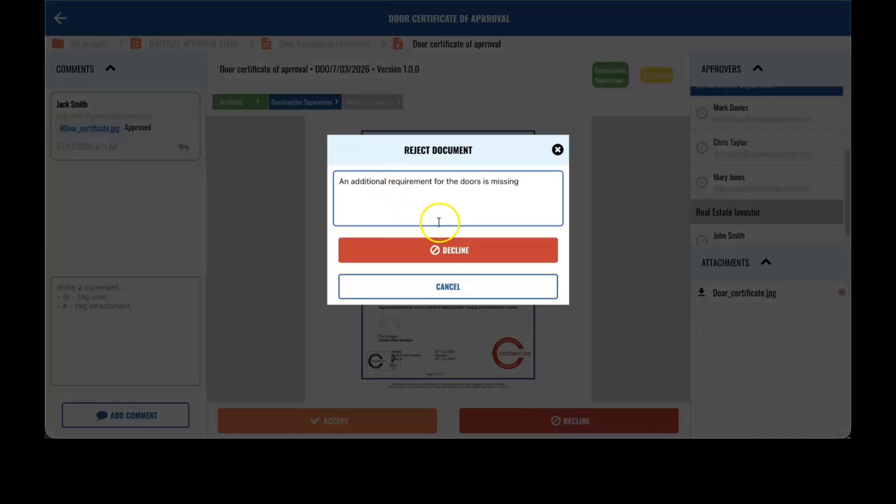
left_click(460, 252)
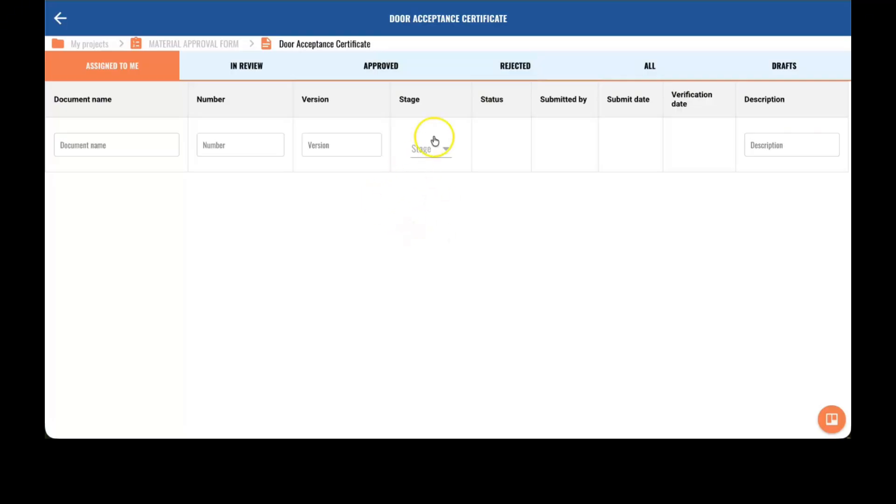
Open "Door certificate of aprroval" from the rejected documents and read the rejecting approver's comment
left_click(508, 63)
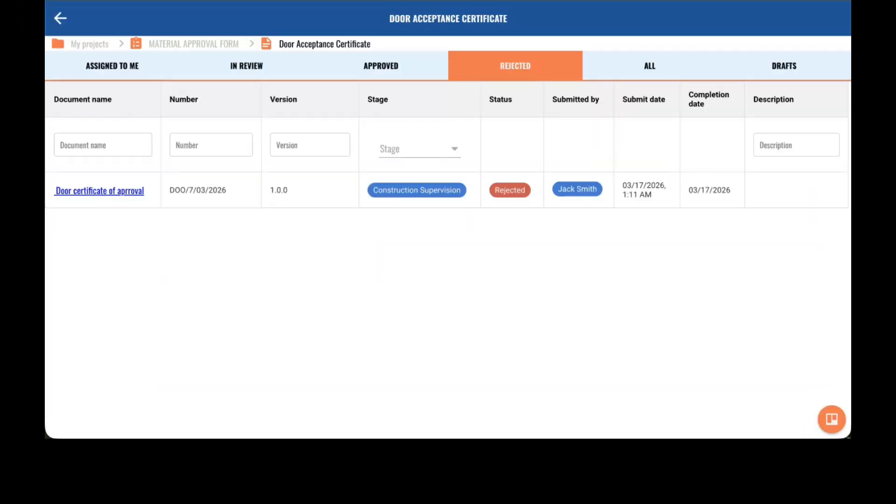
left_click(99, 191)
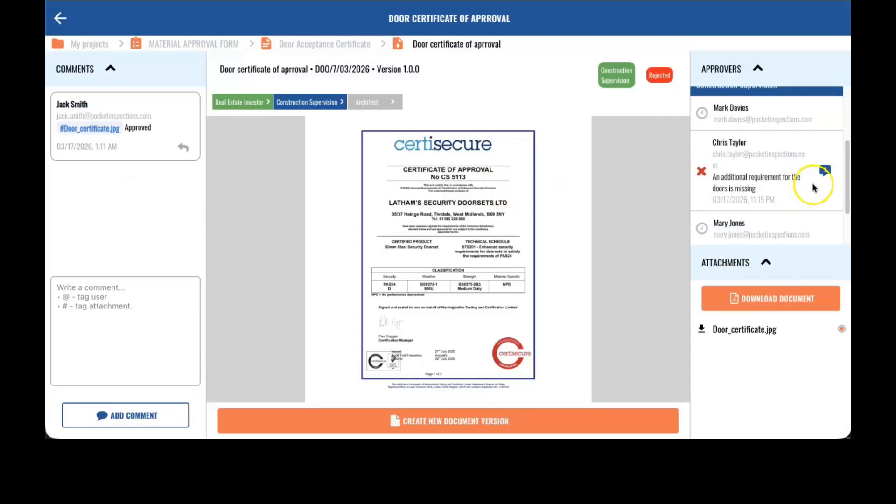
left_click(825, 170)
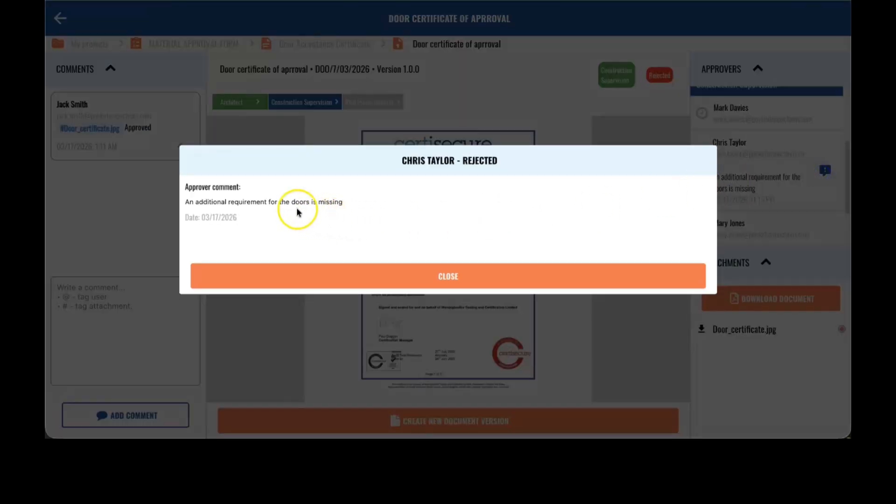
left_click(449, 277)
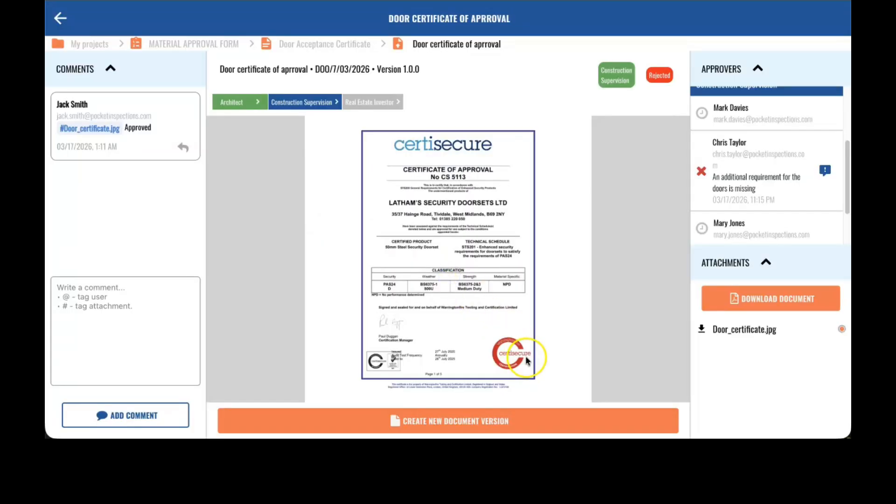
Create a new version of the rejected door certificate document, copying over its attachments and comments
left_click(526, 422)
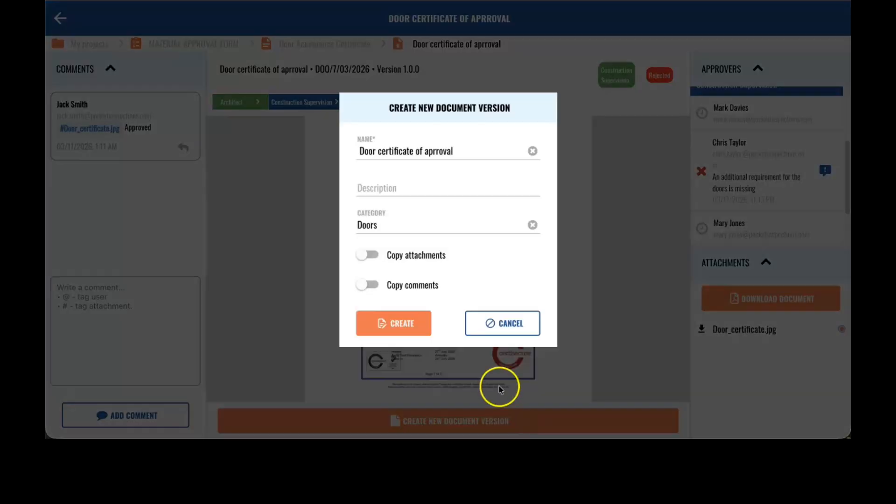
left_click(367, 255)
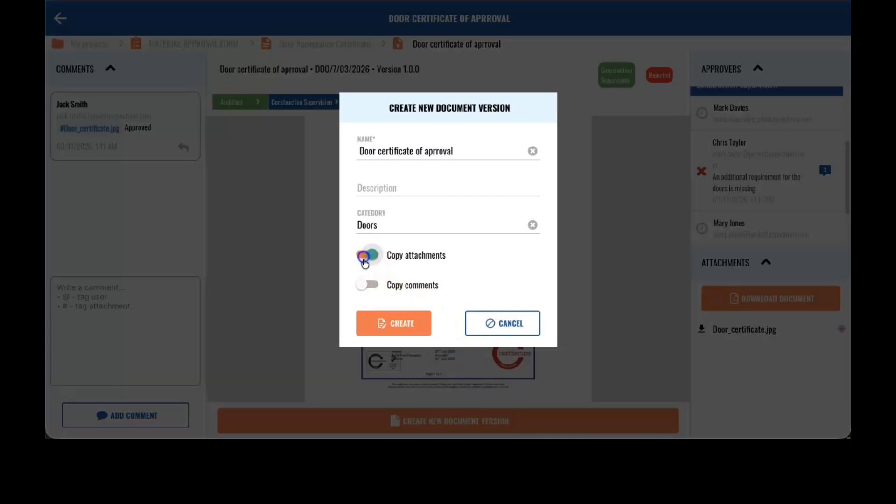
left_click(371, 285)
left_click(409, 329)
left_click(409, 329)
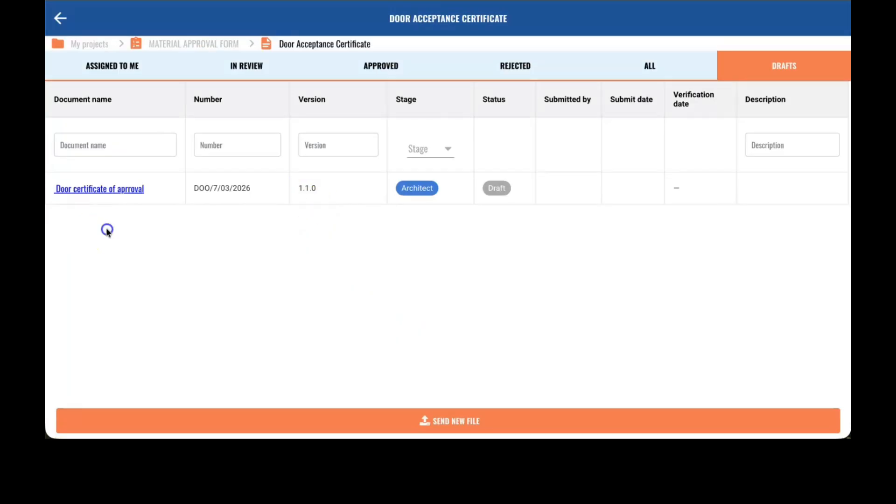
Add "Windows_Doors_and_Skylights_Program_Requirements v6.pdf" to the draft "Door certificate of aprroval" and send the document for approval
left_click(124, 191)
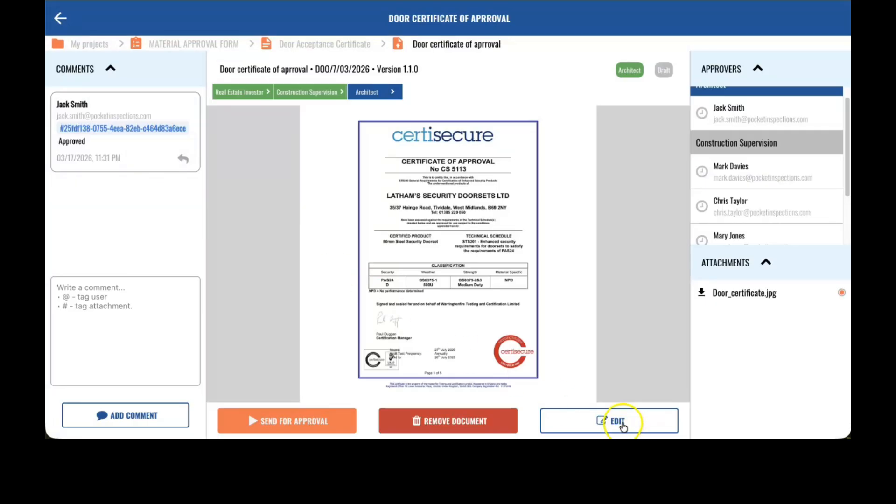
left_click(617, 422)
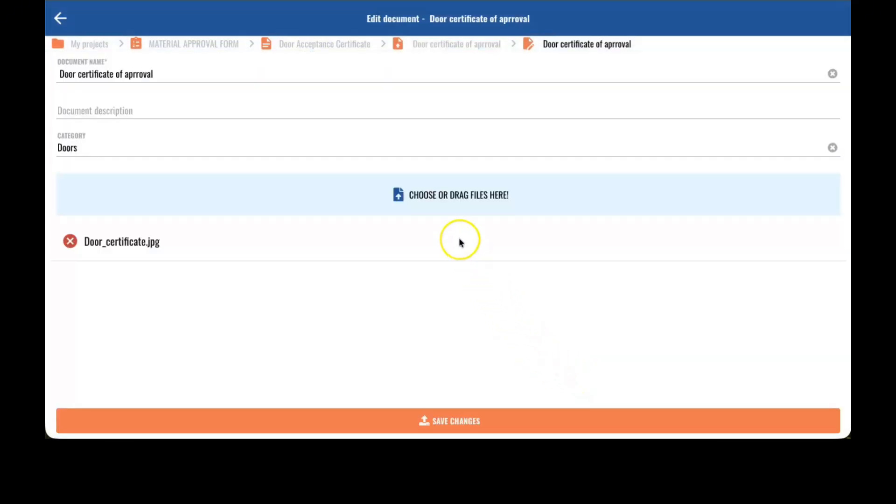
left_click(438, 199)
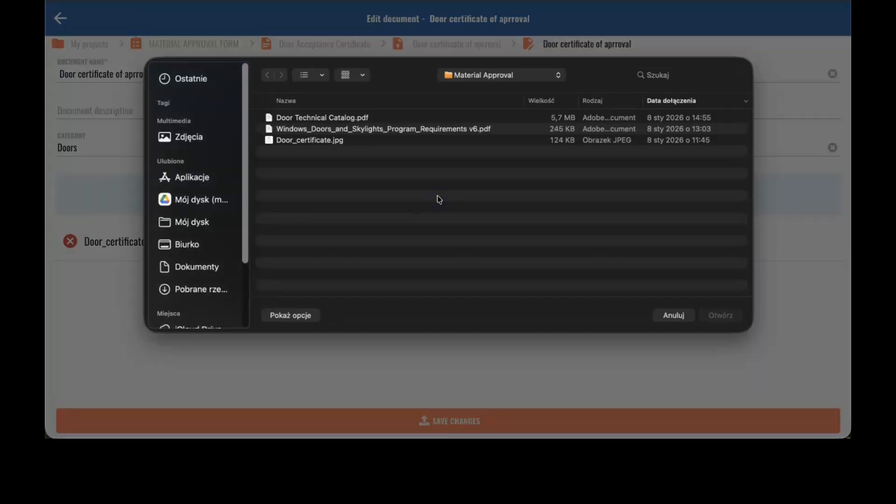
left_click(364, 134)
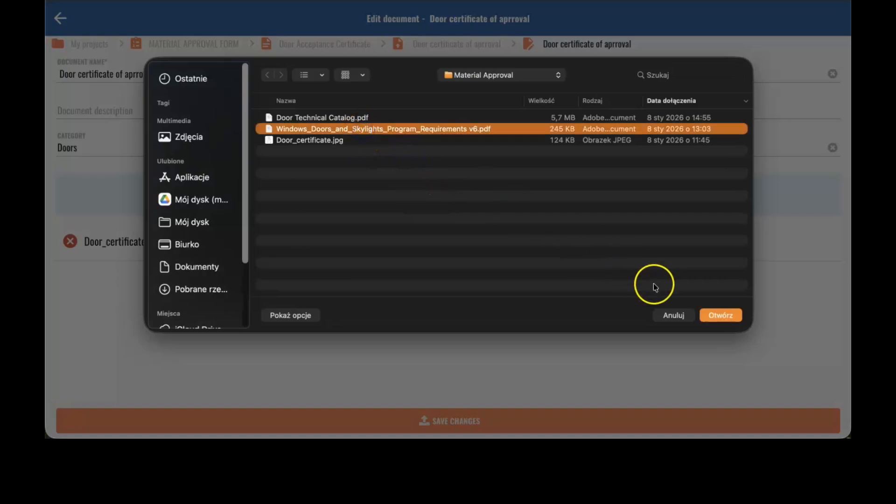
left_click(720, 316)
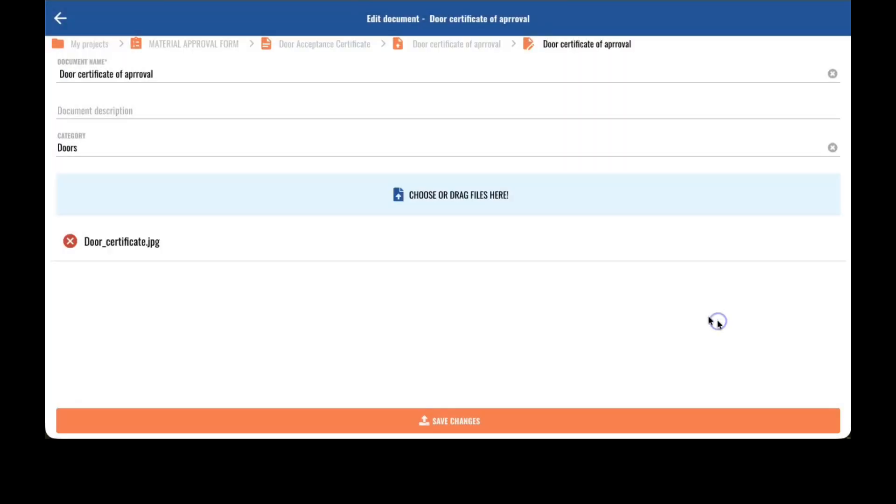
left_click(475, 423)
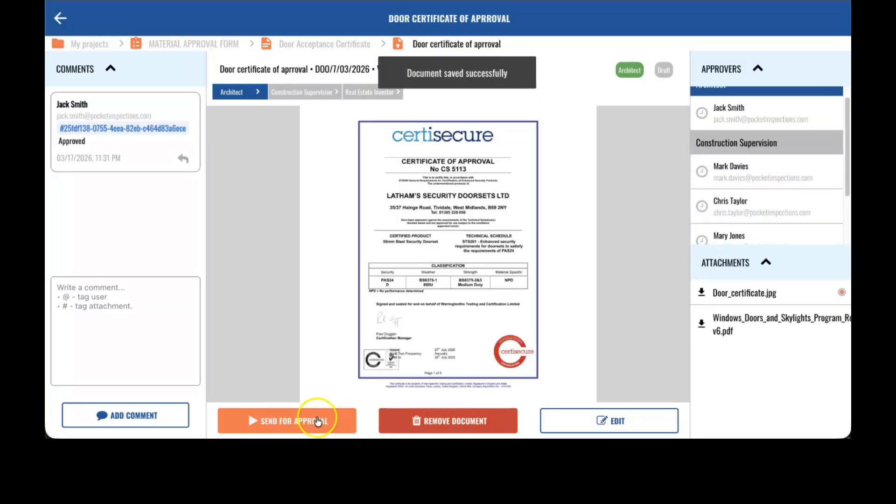
left_click(318, 421)
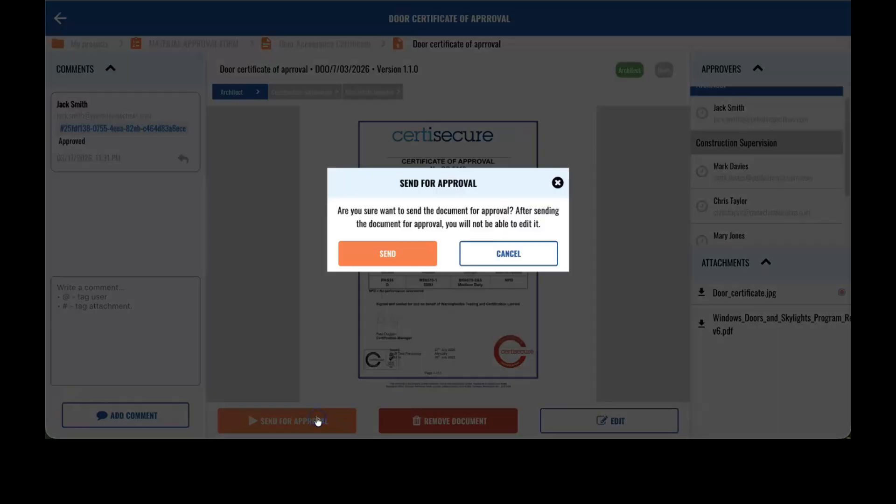
left_click(383, 256)
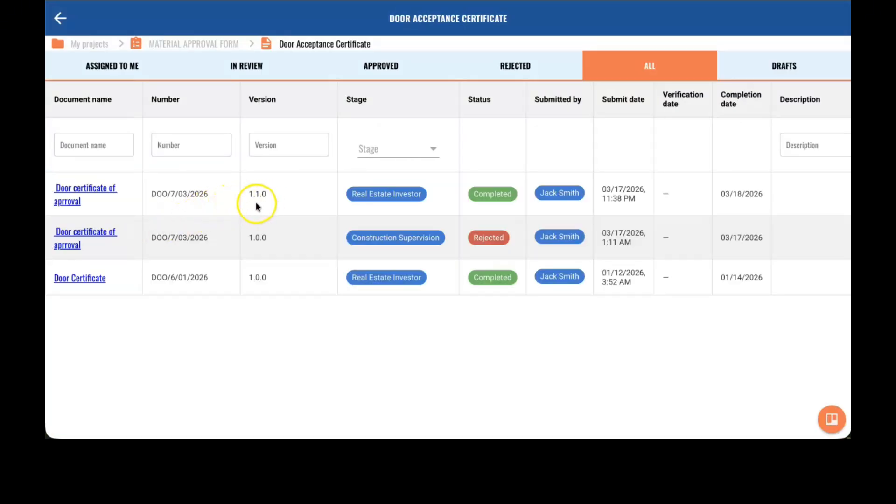
Generate a report for version 1.1.0 of "Door certificate of aprroval" with comments and both attachments merged, and download it
left_click(85, 188)
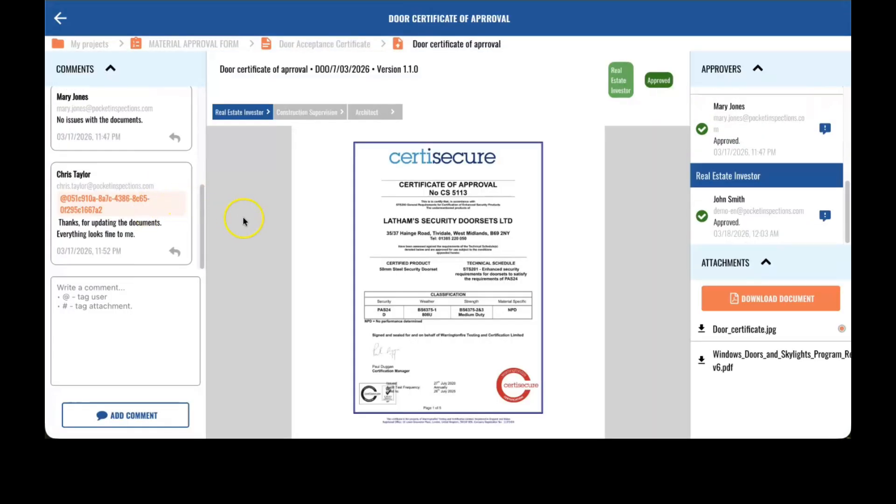
left_click(729, 303)
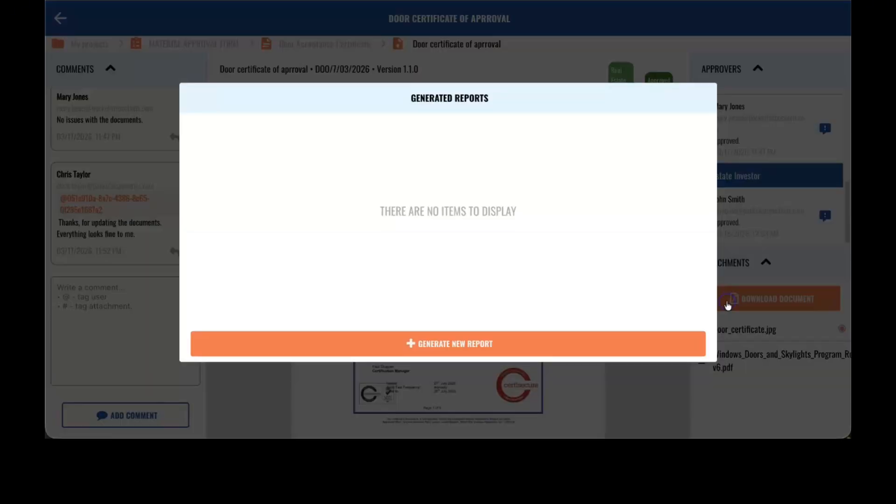
left_click(436, 341)
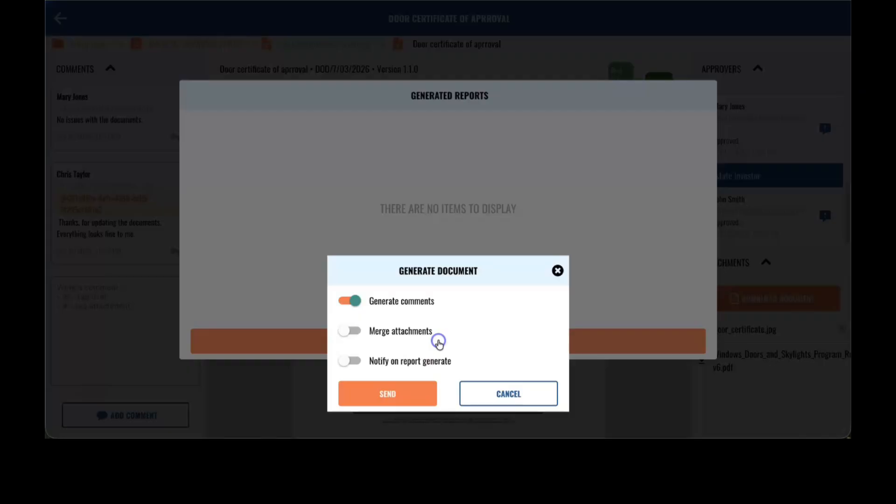
left_click(351, 216)
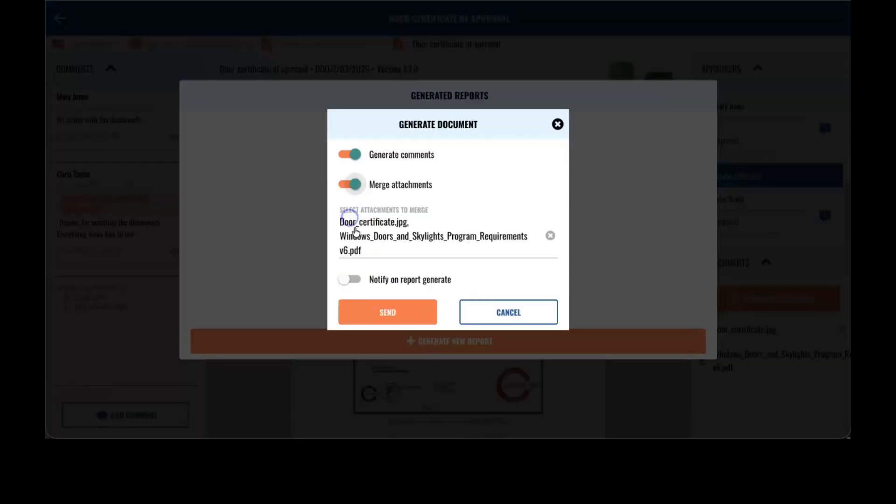
left_click(392, 317)
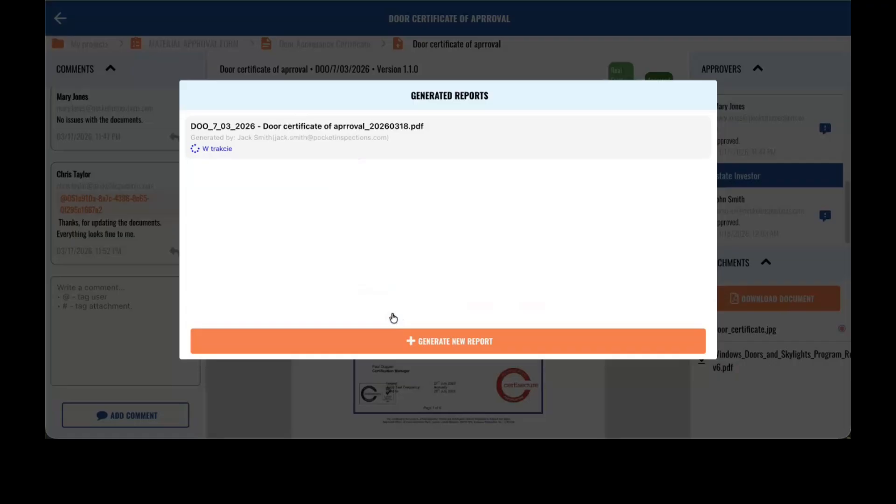
left_click(390, 281)
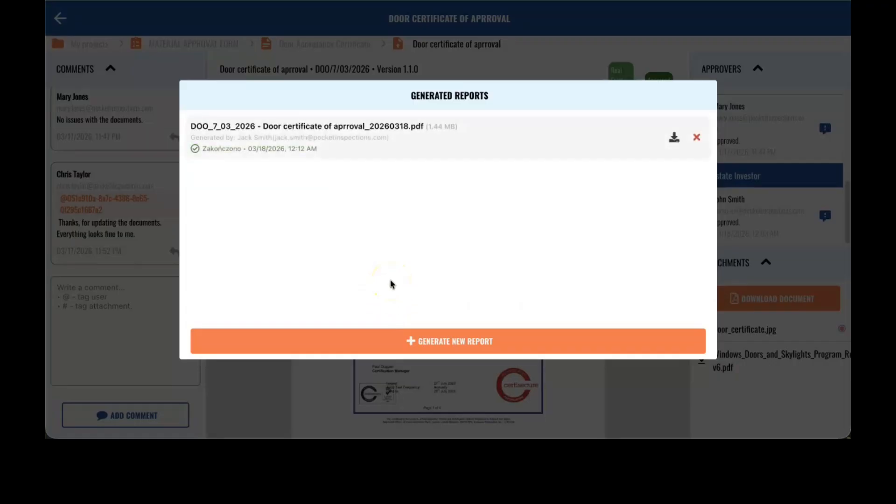
left_click(674, 139)
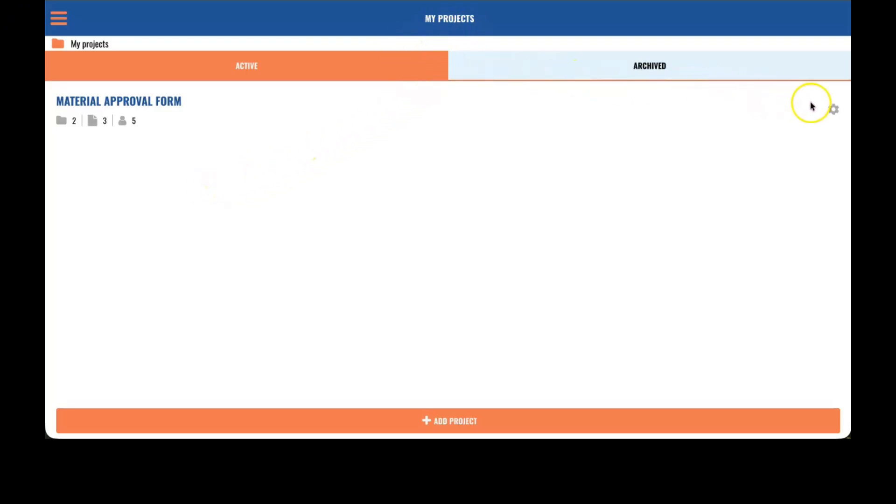
Start a new custom document template in the MATERIAL APPROVAL FORM project's settings and add a Document number field
left_click(832, 110)
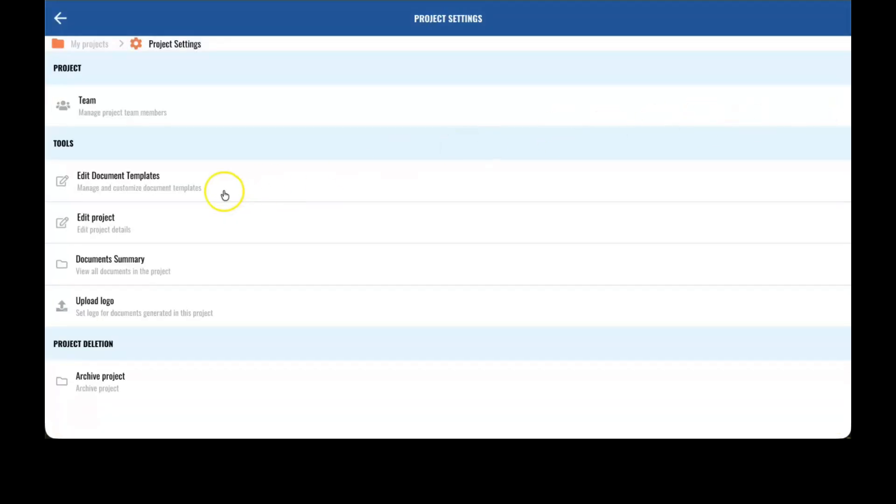
left_click(224, 194)
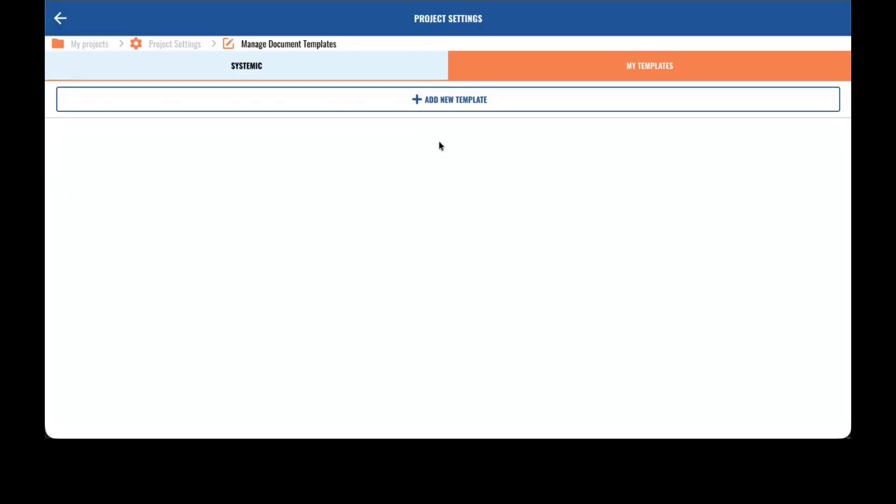
left_click(439, 110)
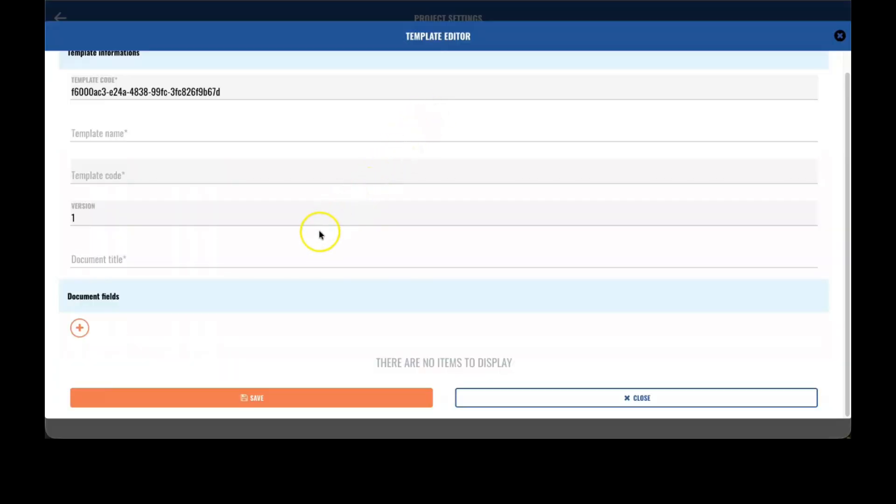
left_click(80, 328)
left_click(230, 191)
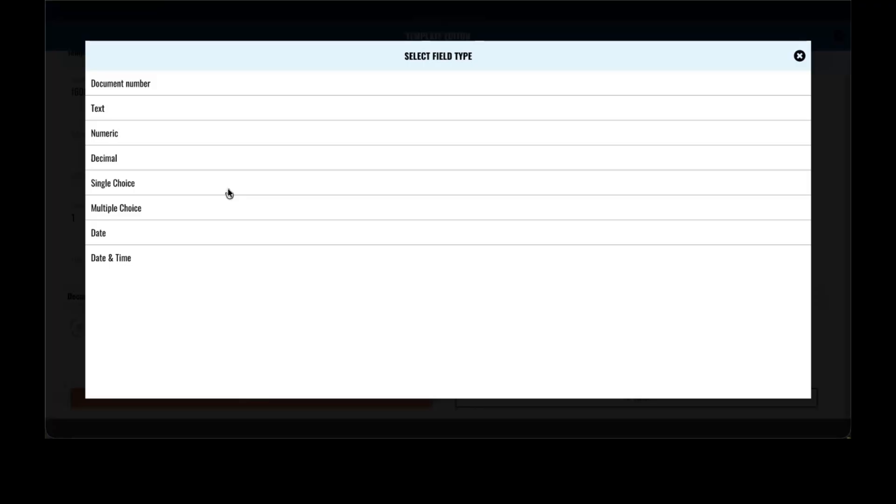
left_click(232, 89)
left_click(327, 284)
Add two text fields labelled "Manufacturer" and "Model" to the template's document fields
left_click(80, 326)
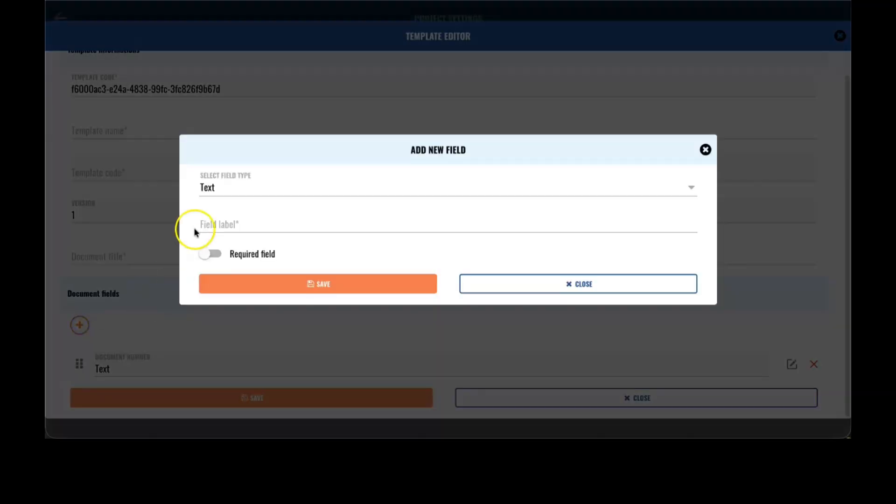
left_click(212, 220)
type("Manufacturer")
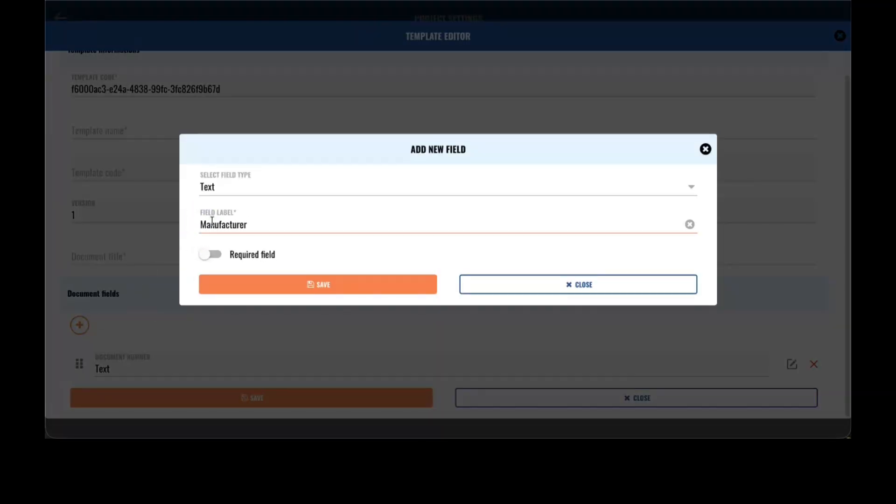
left_click(276, 284)
left_click(79, 324)
left_click(209, 228)
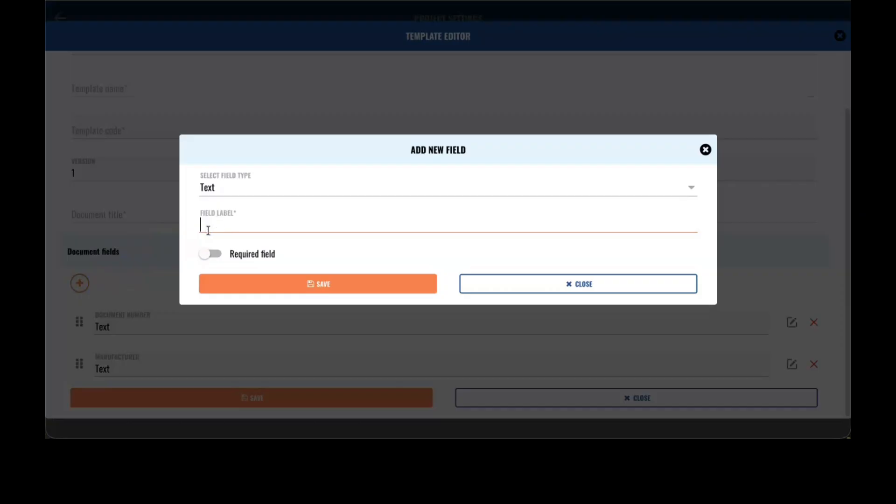
type("Model")
left_click(286, 282)
Add two text fields labelled "Item description" and "Item Location" to the template
left_click(80, 282)
left_click(222, 225)
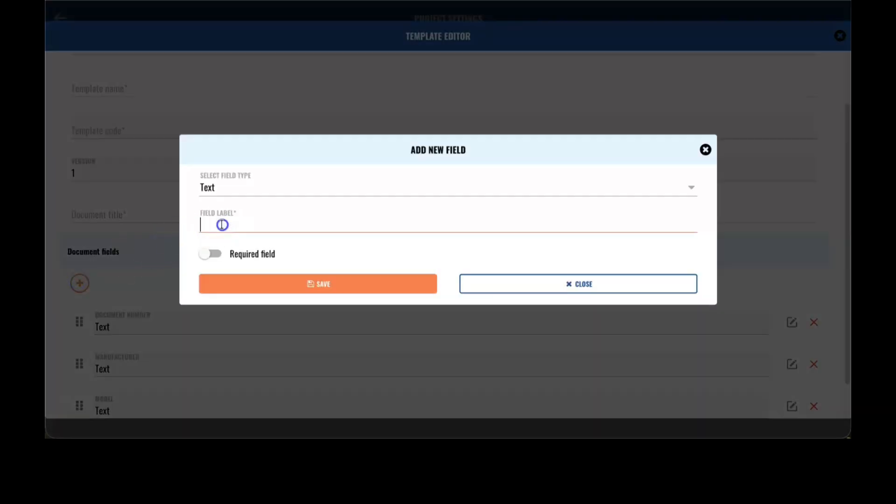
type("Item descri")
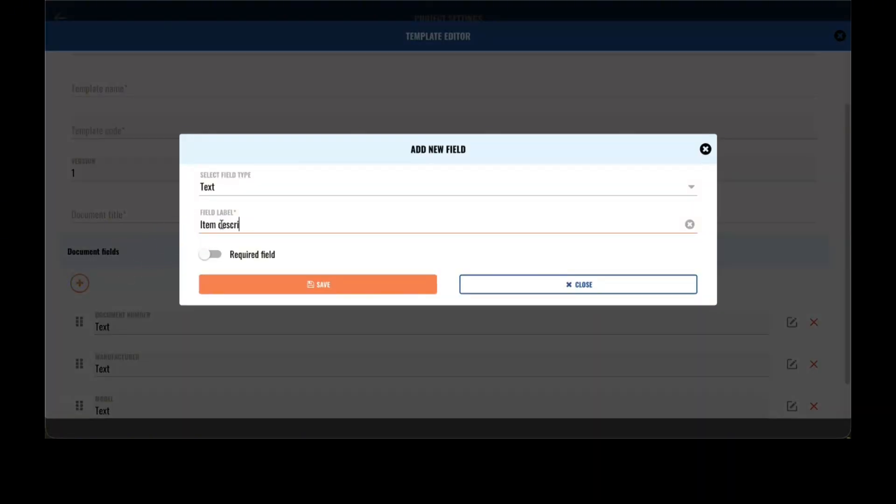
type("ption")
left_click(298, 283)
left_click(80, 283)
left_click(211, 223)
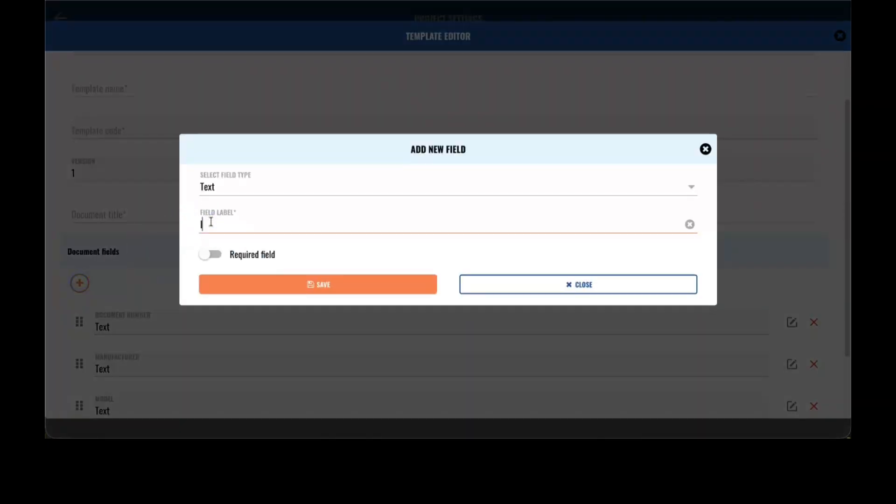
type("Item Location")
left_click(319, 285)
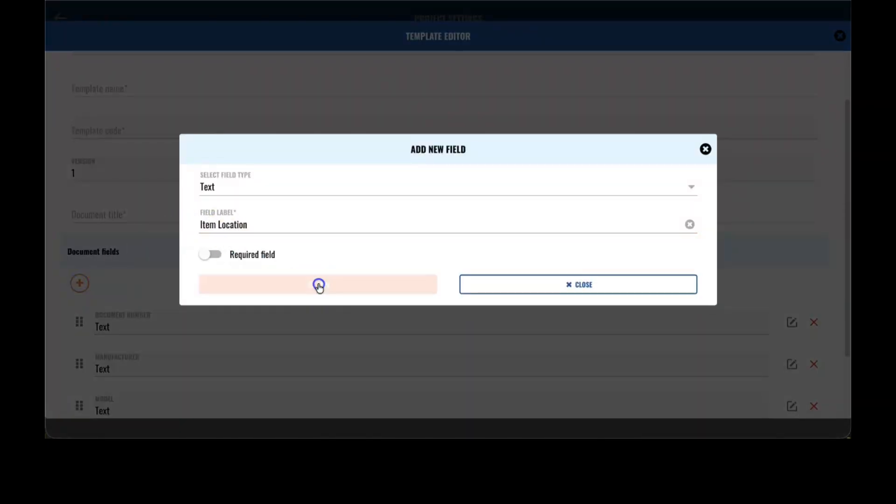
Add a text field labelled "Submitter's comment" to the template
left_click(79, 282)
left_click(215, 223)
type("Submitte")
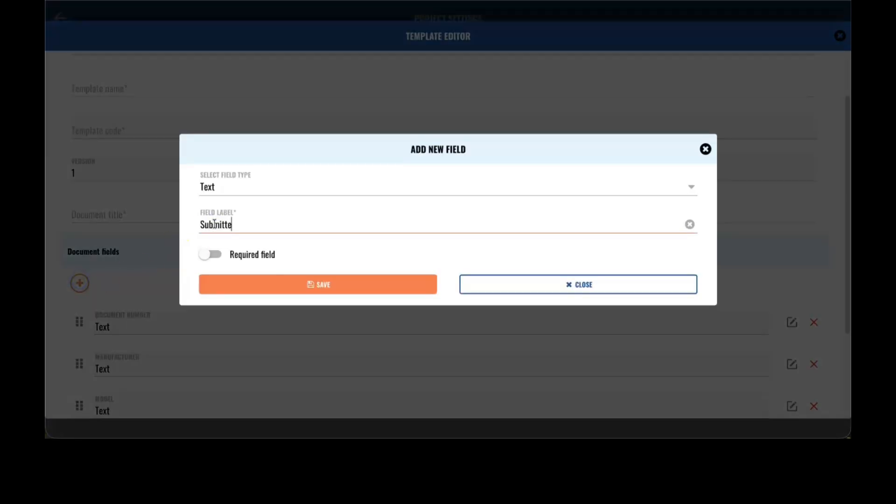
type("r's comment")
left_click(276, 280)
Reorder the document fields so Manufacturer follows Model and Item description follows Item Location
scroll(444, 234, "down", 4)
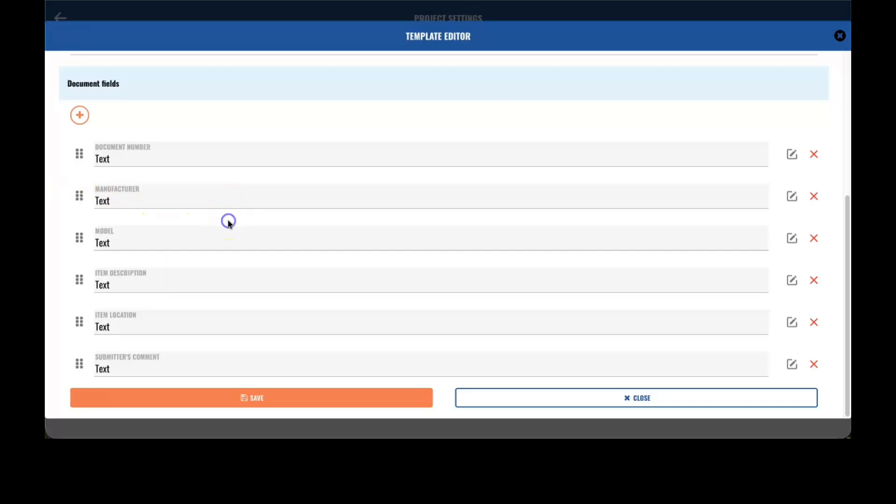
left_click_drag(81, 198, 79, 241)
left_click_drag(80, 279, 82, 327)
Name the template "My MAF template", set its document title to "Material Approval Form" and save it
scroll(190, 319, "up", 5)
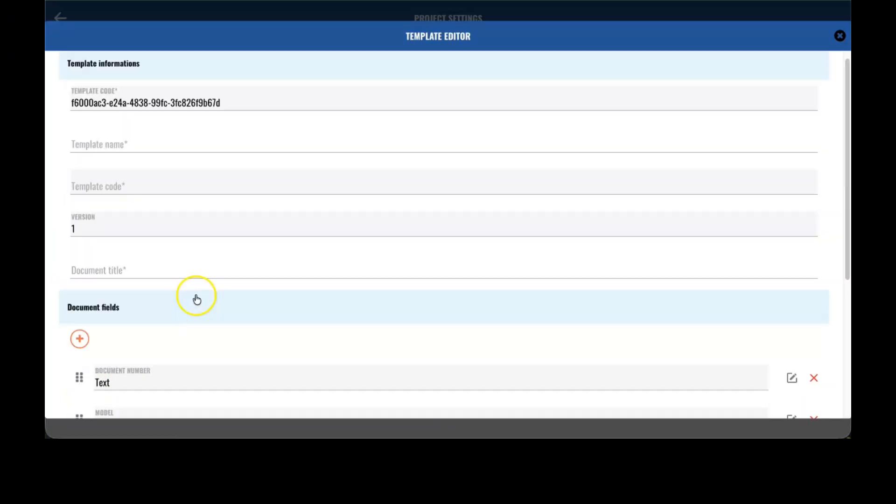
left_click(122, 157)
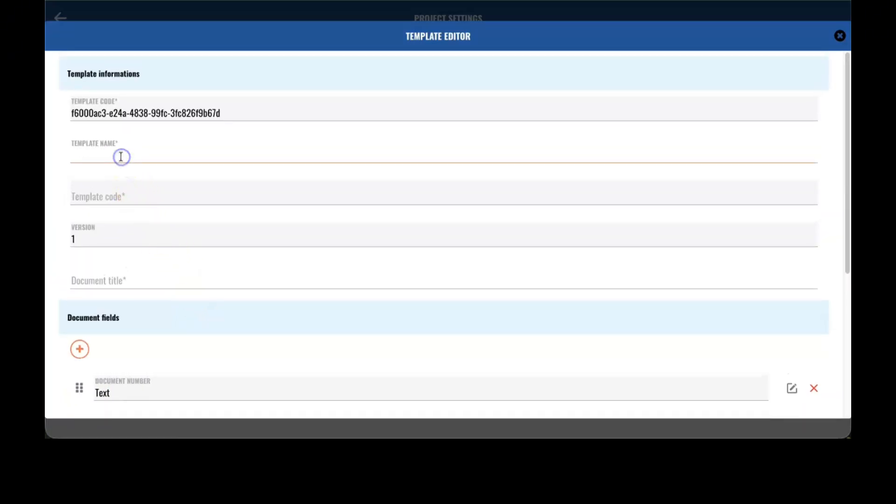
type("My MAF")
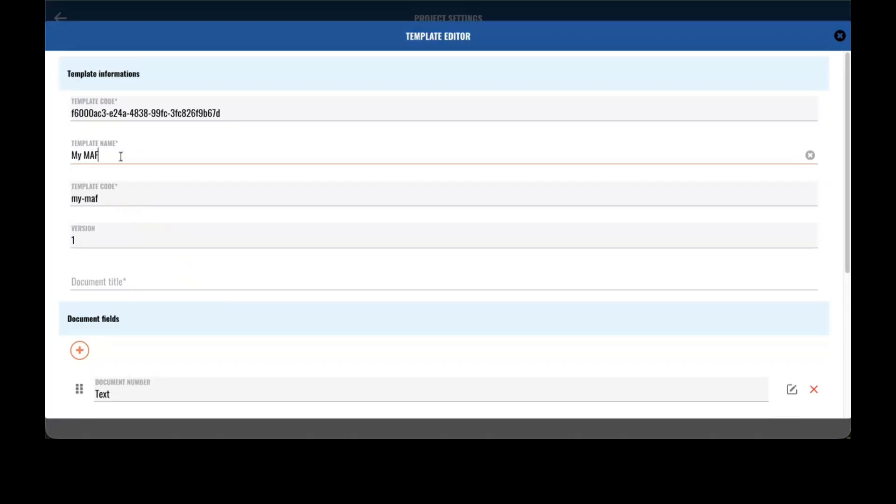
type(" template")
left_click(114, 279)
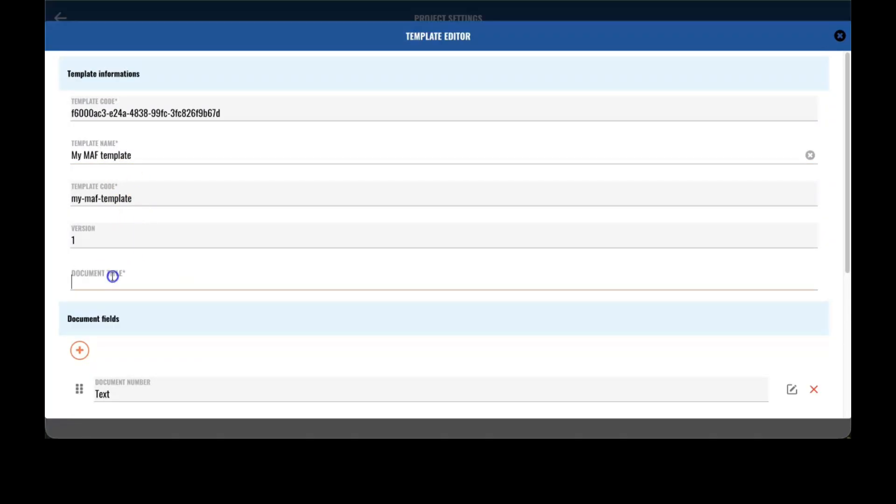
type("Materia")
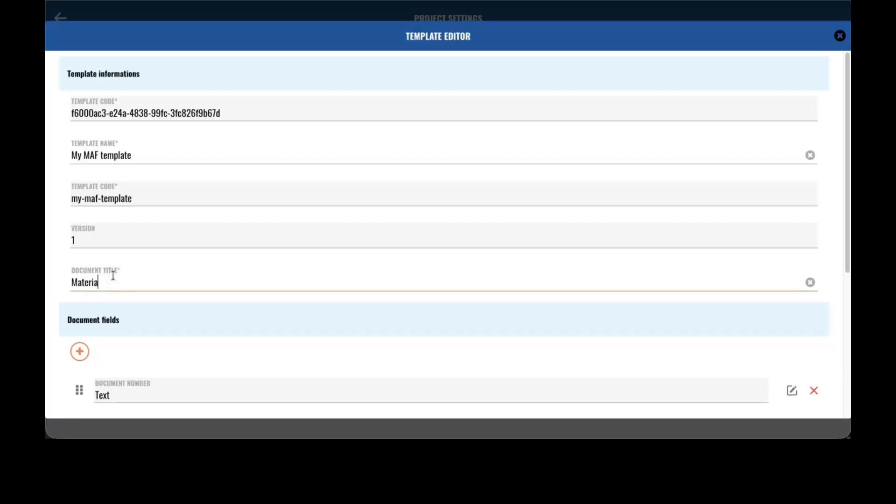
type("l Approval Form")
scroll(182, 273, "down", 5)
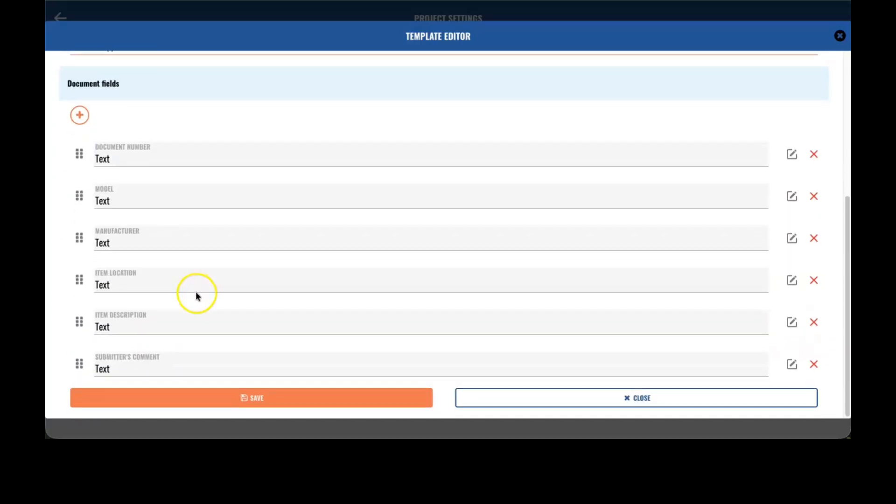
left_click(251, 397)
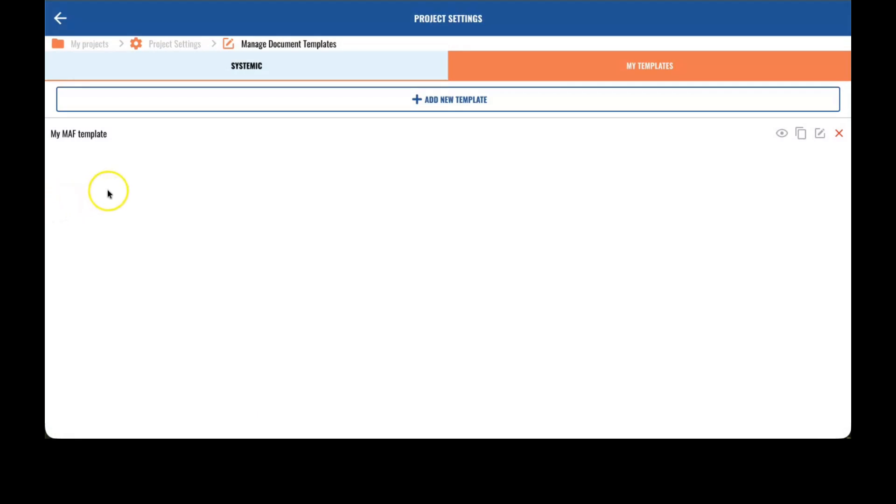
Open the process editor of the "Door Acceptance Certificate with my template" workflow in the MATERIAL APPROVAL FORM project
left_click(122, 188)
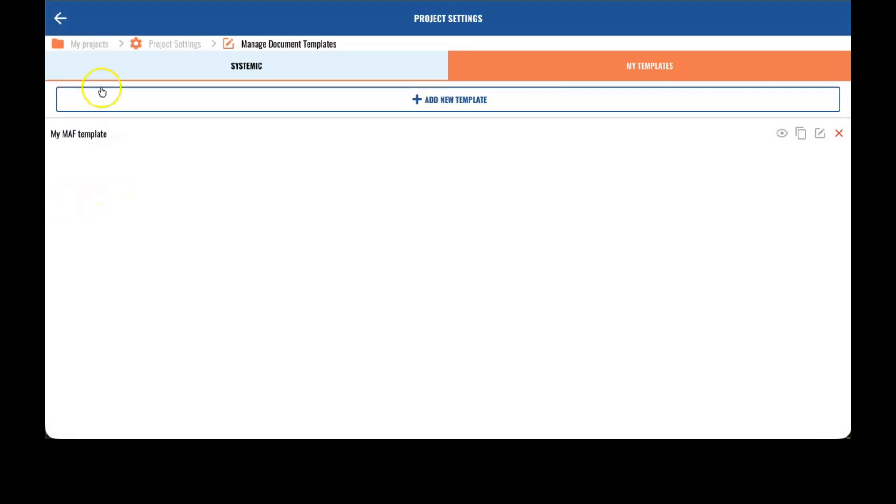
left_click(91, 45)
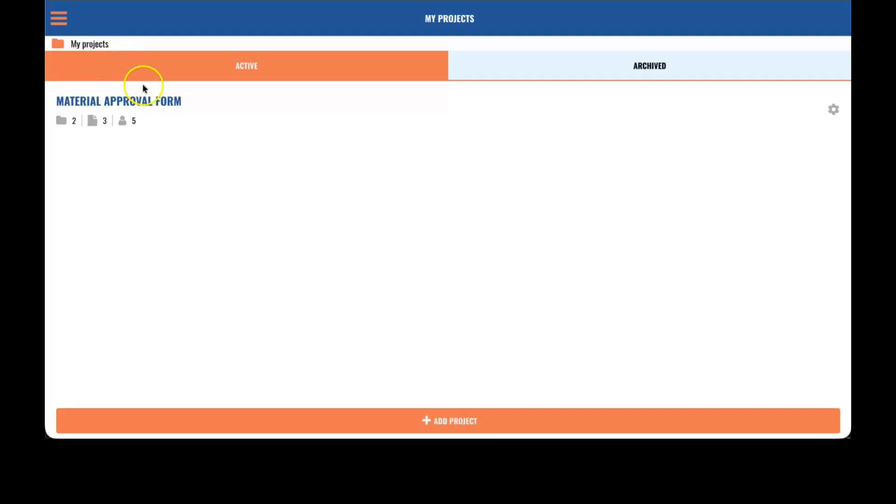
left_click(172, 117)
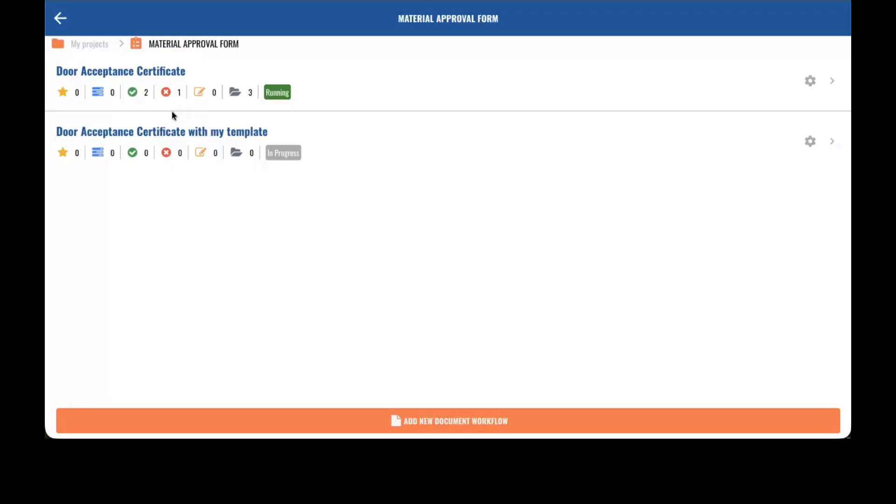
left_click(810, 142)
left_click(232, 144)
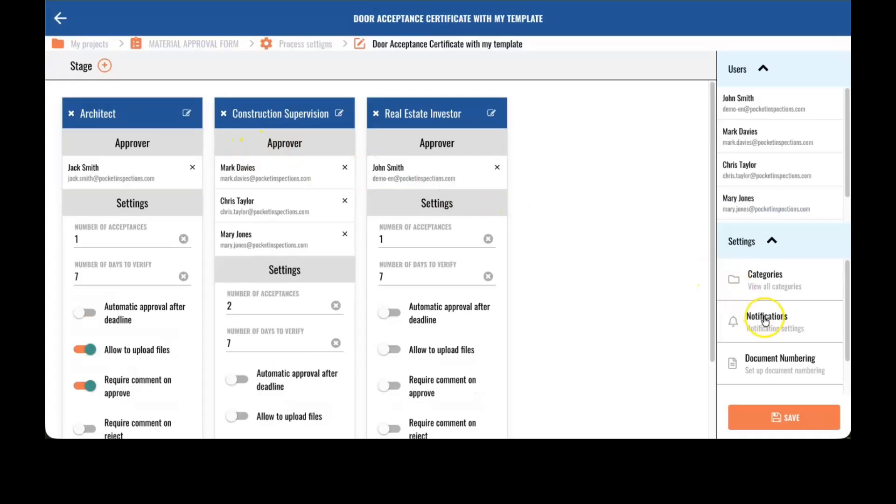
Make My MAF template available among the workflow's document templates and save the selection
scroll(768, 327, "down", 1)
left_click(781, 369)
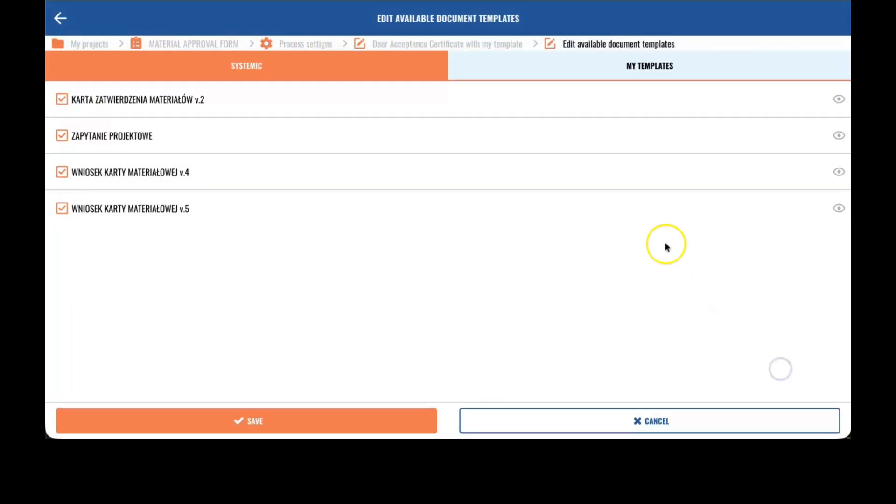
left_click(626, 66)
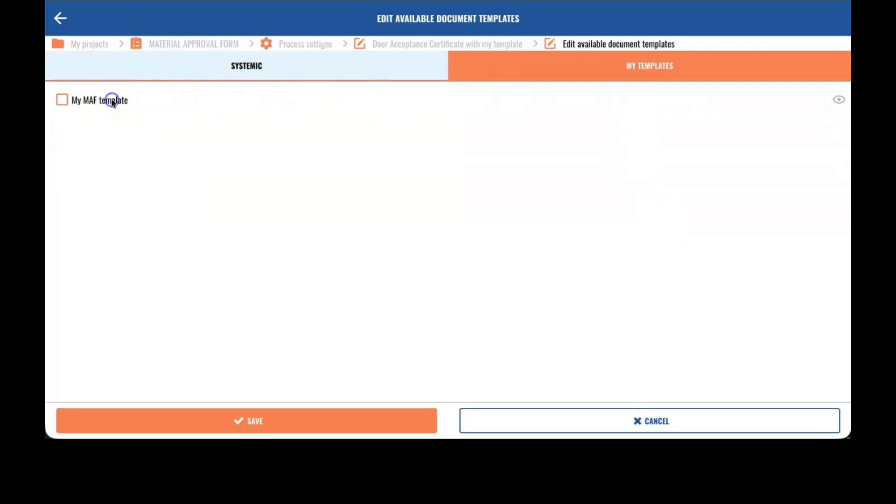
left_click(63, 100)
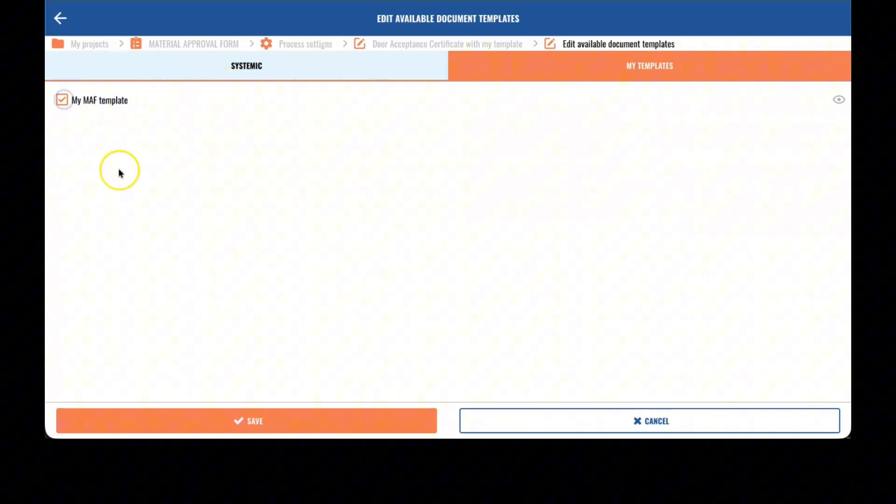
left_click(275, 421)
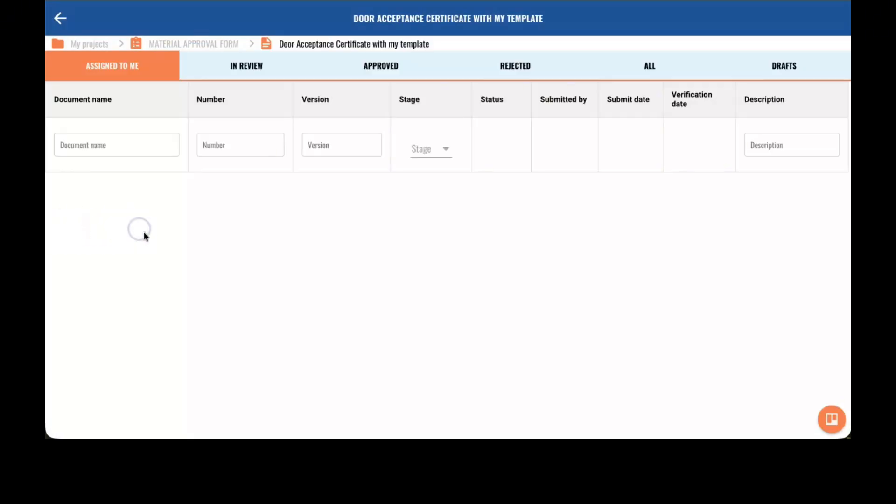
Start a new document from the workflow's drafts, named "Door approval certificate", in the Doors category
left_click(786, 77)
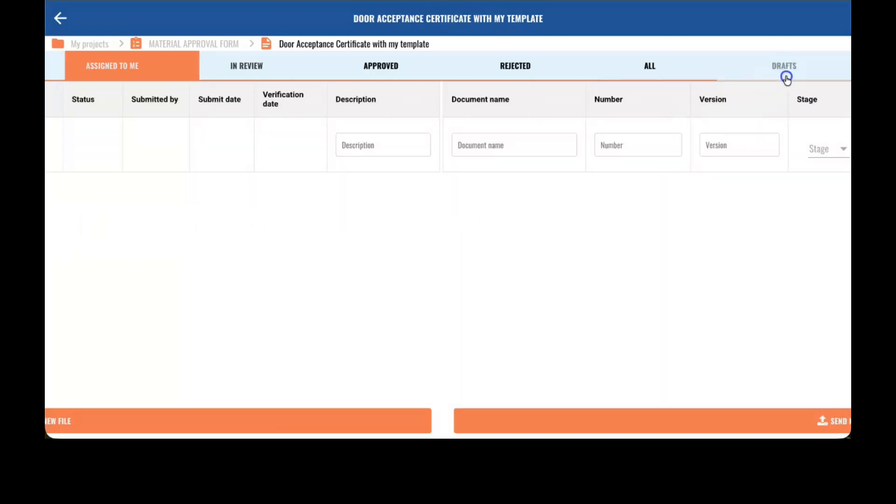
left_click(548, 421)
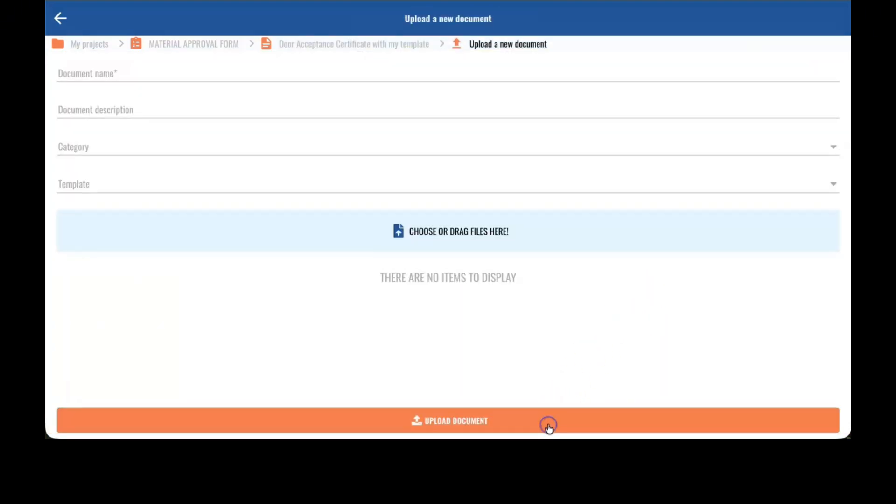
left_click(157, 74)
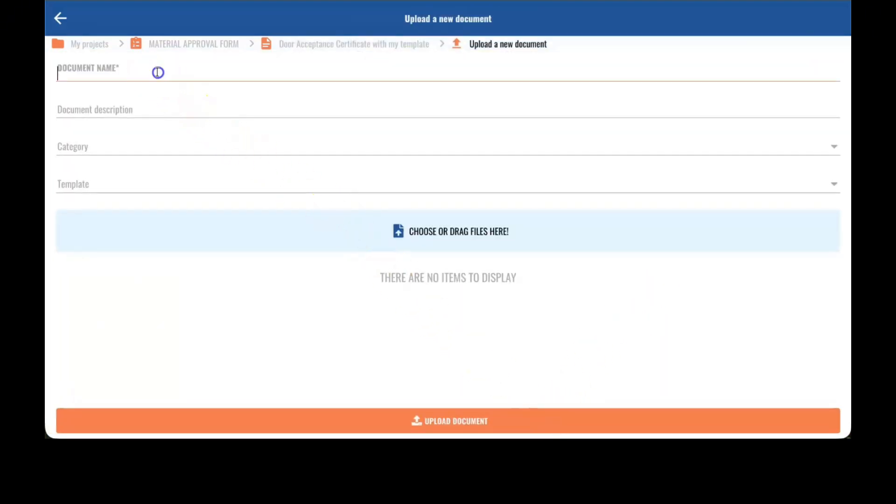
type("Door")
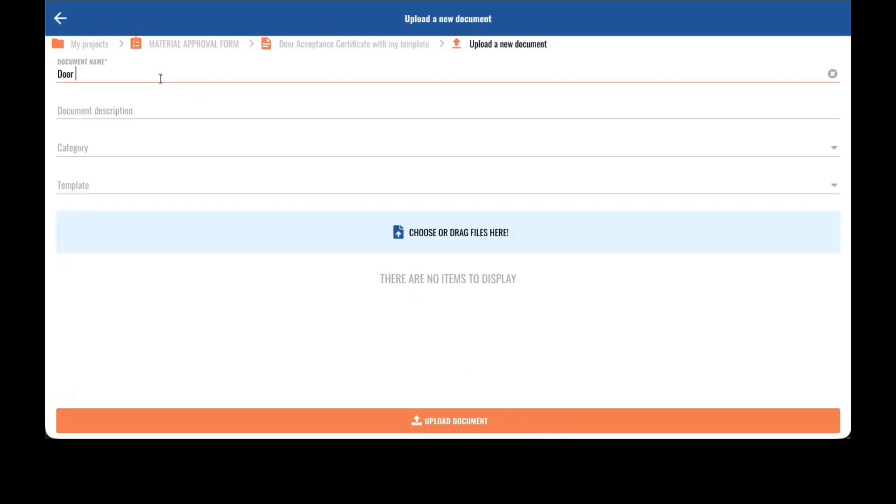
type("pproval certificate")
left_click(118, 148)
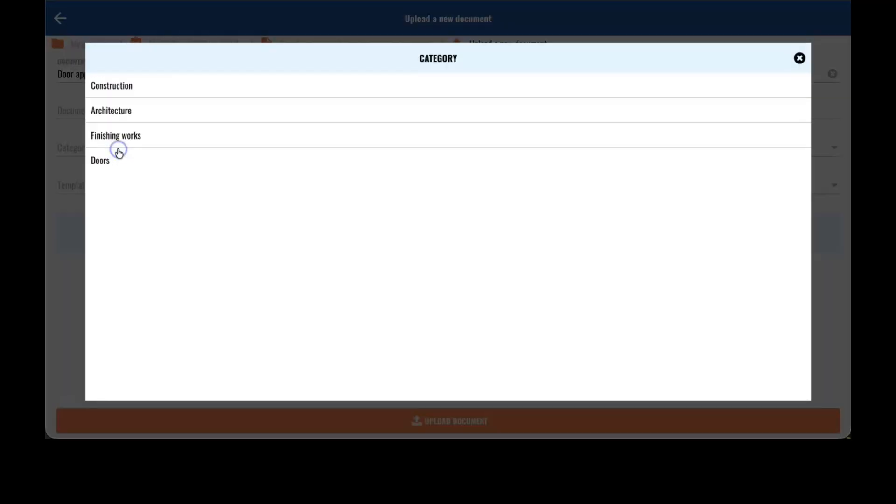
left_click(112, 159)
Apply My MAF template to the new document, check its form fields and upload the document
left_click(104, 185)
left_click(106, 183)
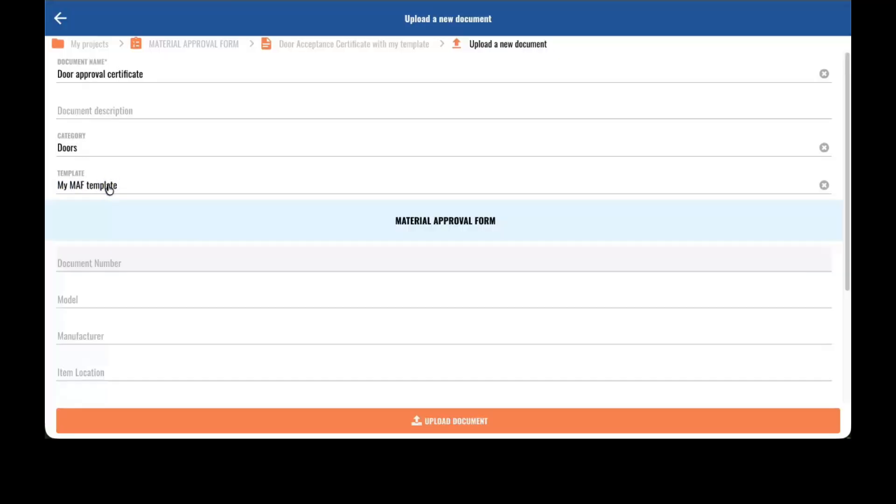
scroll(186, 263, "down", 3)
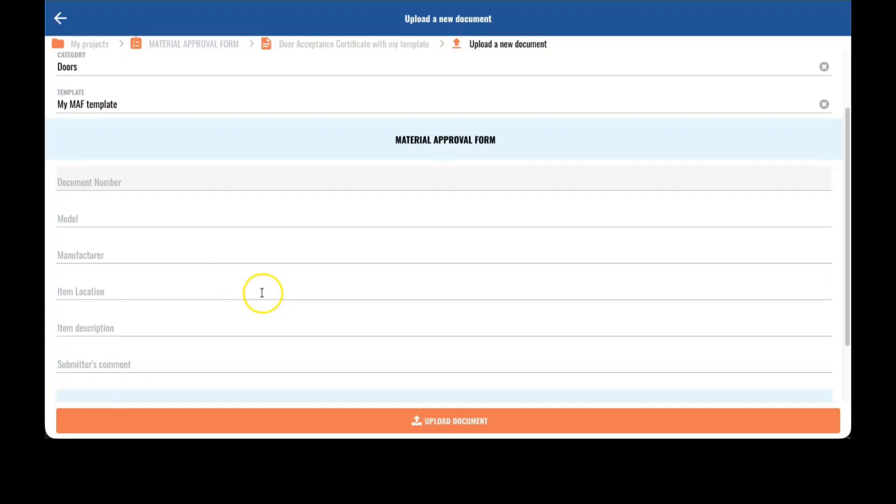
scroll(265, 294, "down", 1)
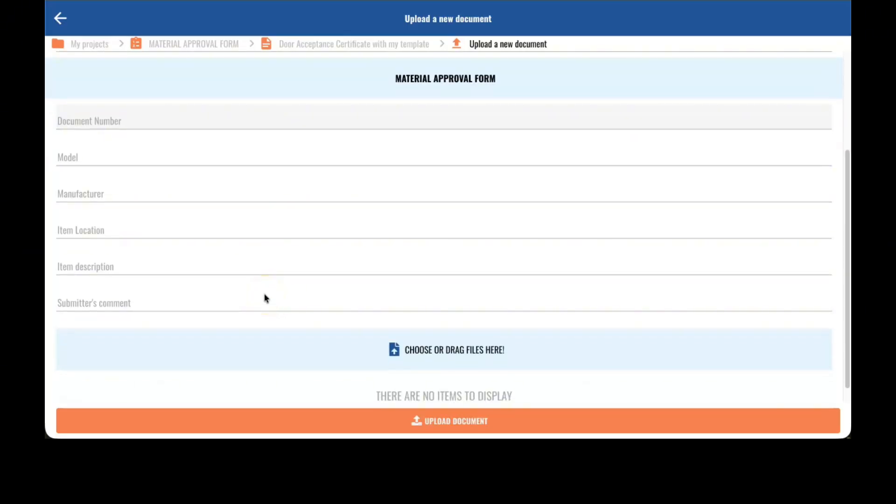
left_click(129, 366)
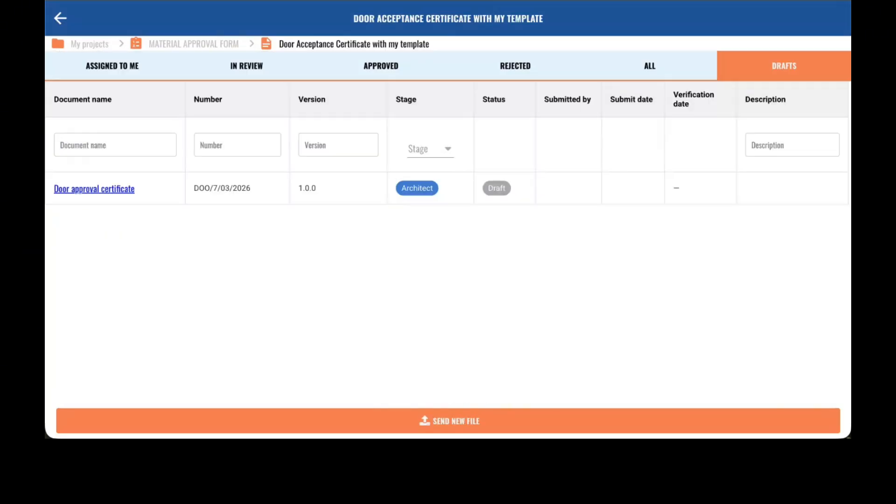
Examine the "Door approval certificate" draft and show all Door Acceptance Certificate documents grouped by stage
left_click(66, 190)
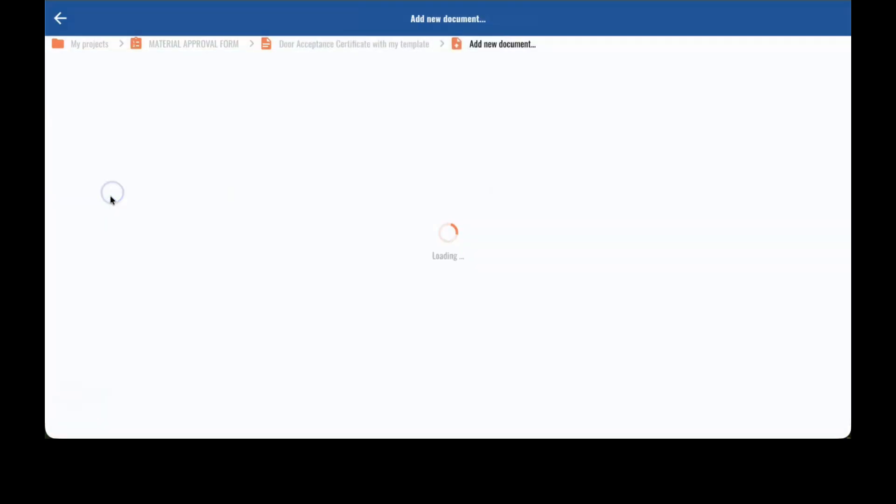
scroll(329, 321, "down", 5)
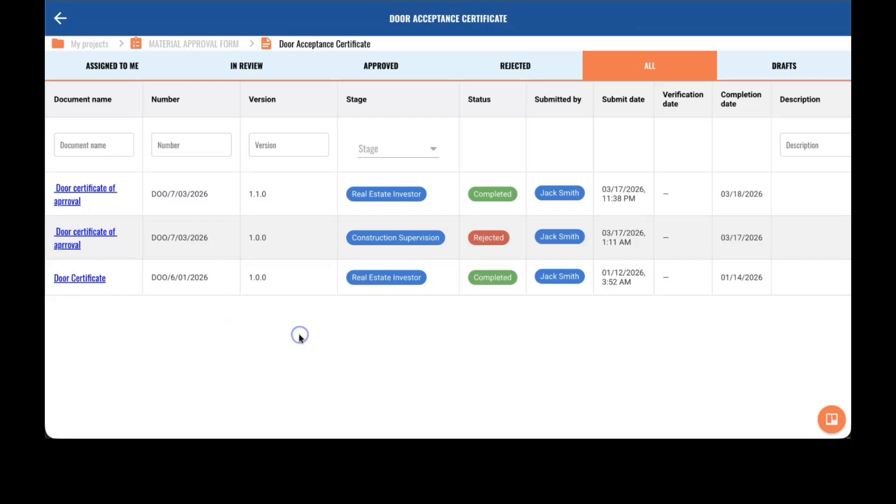
left_click(832, 420)
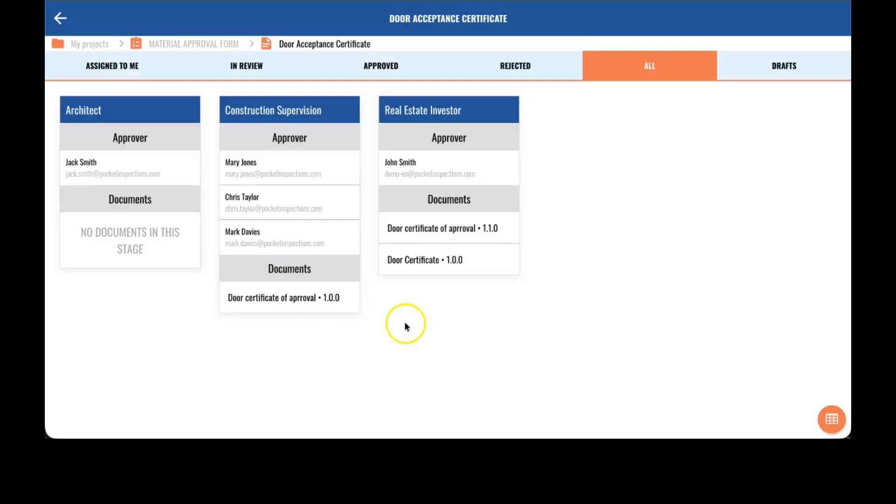
Open the MATERIAL APPROVAL FORM project's documents summary and examine its columns through to the number of days to process
left_click(91, 44)
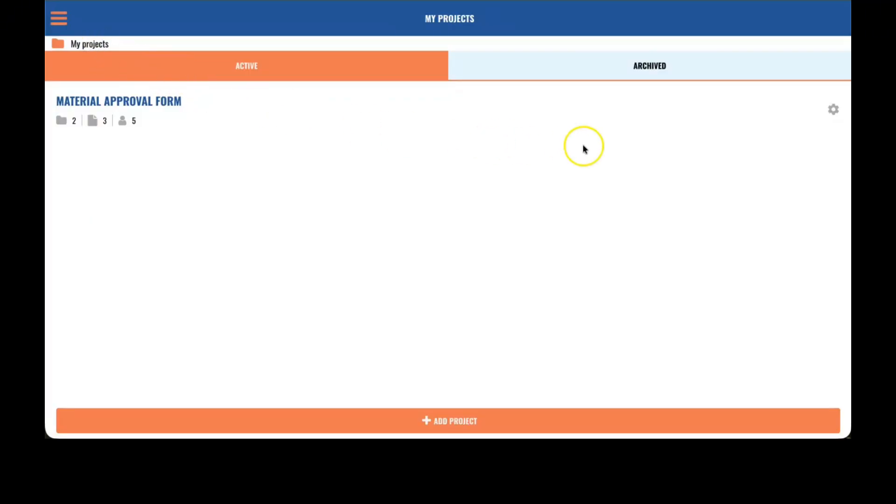
left_click(834, 110)
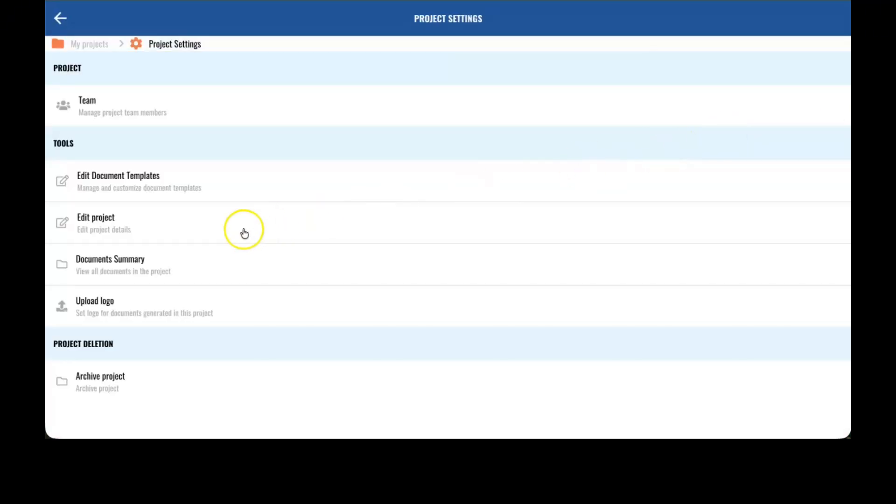
left_click(138, 262)
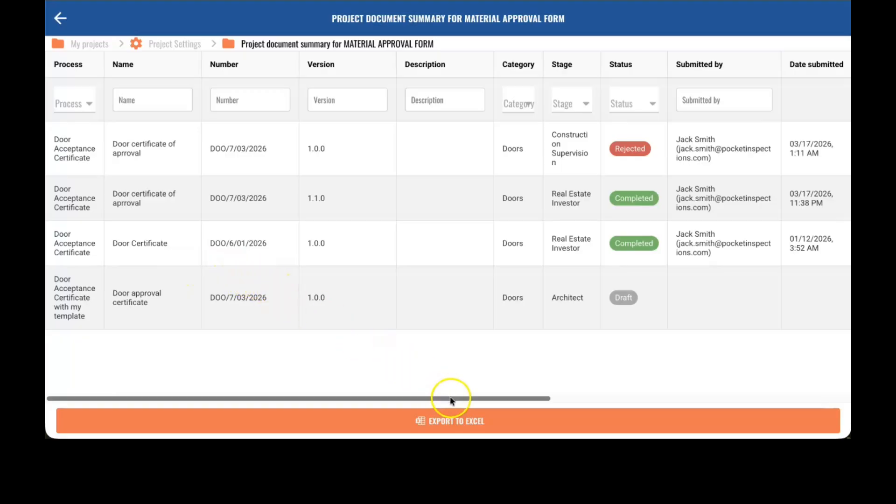
left_click_drag(452, 398, 777, 422)
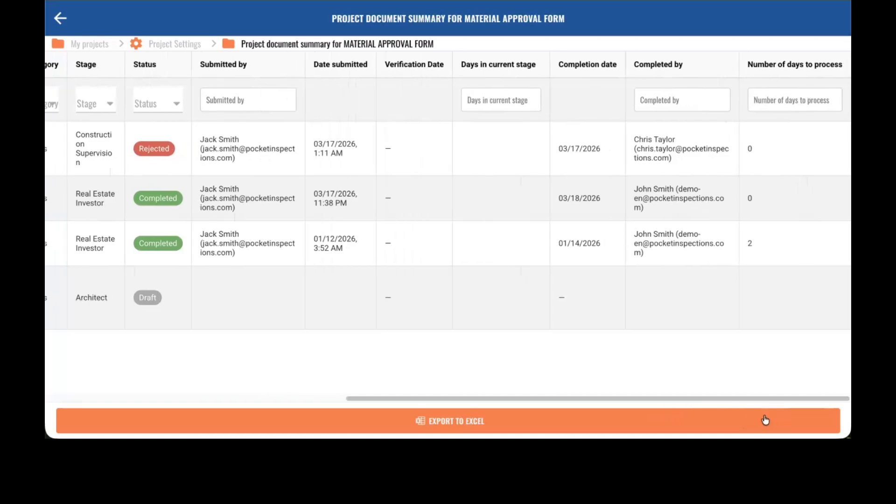